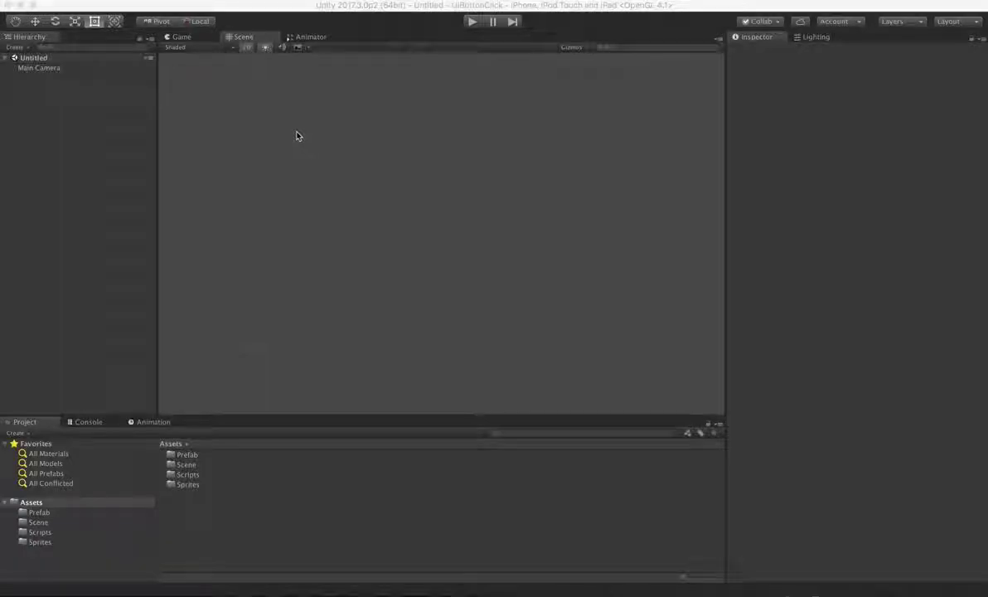
Drag the Street prefab from Assets > Prefab into the scene.
click(357, 8)
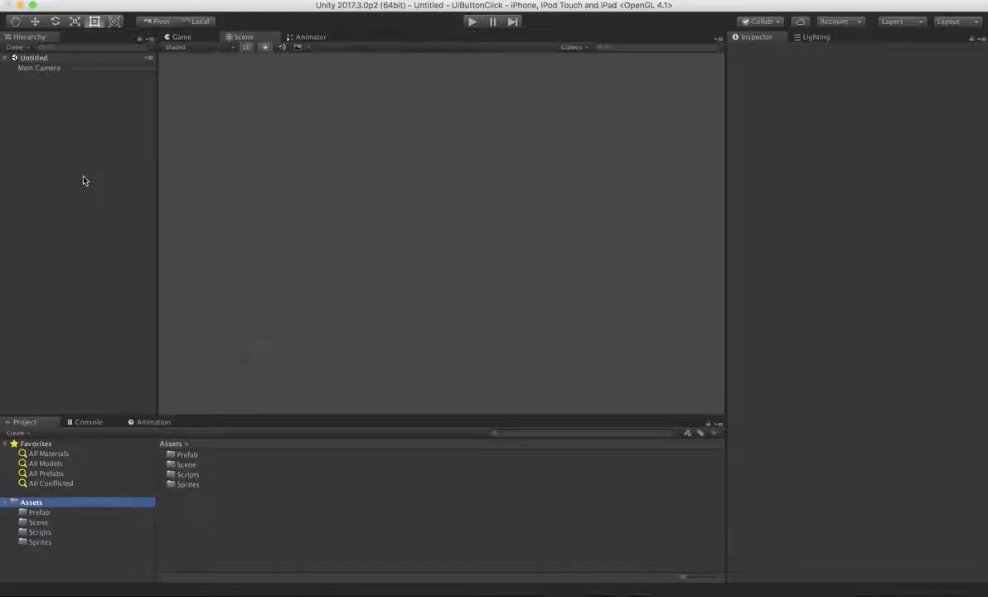
click(39, 512)
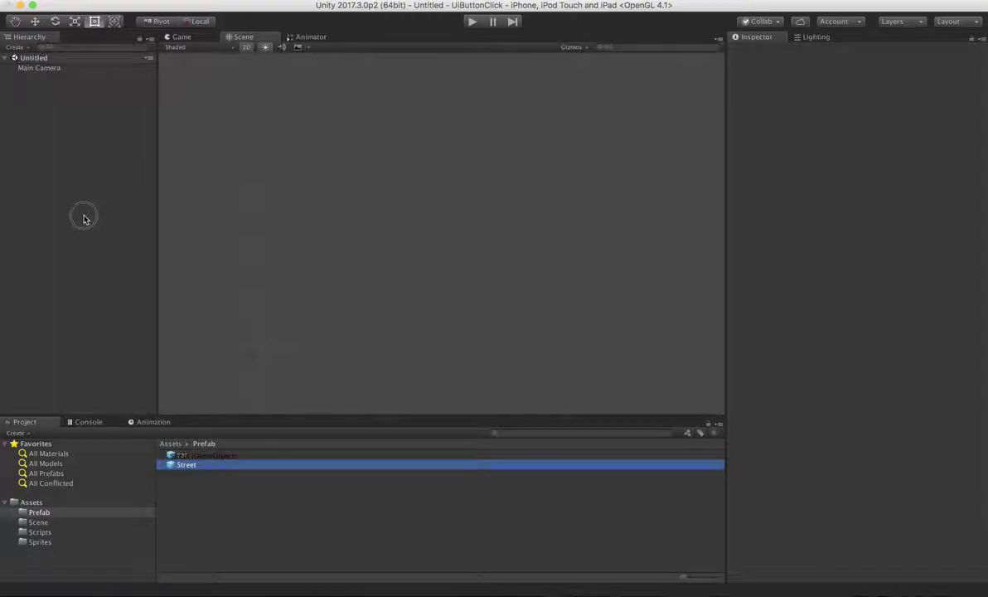
drag(173, 466, 82, 204)
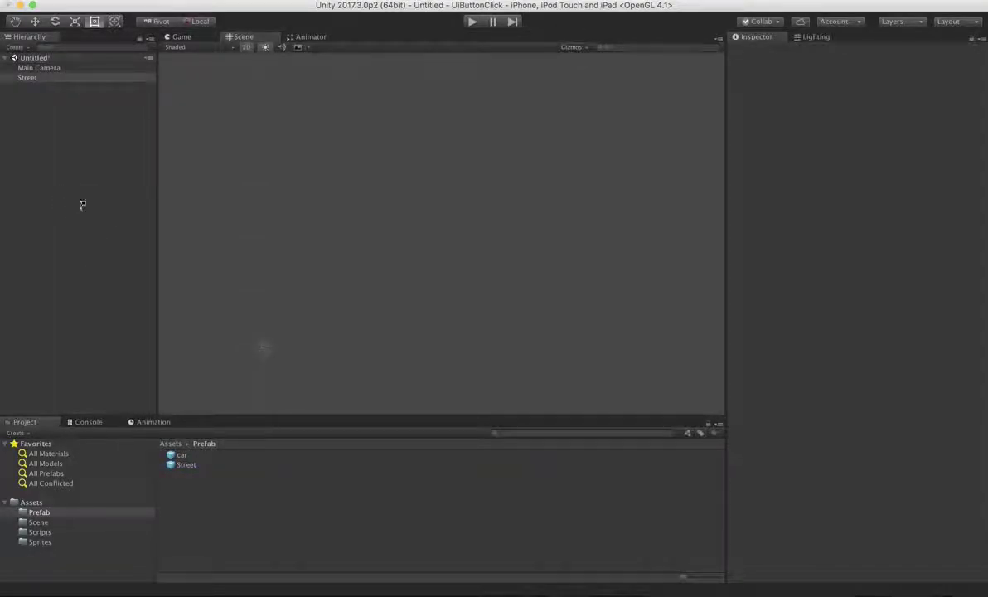
Frame the Main Camera and preview its view in the Game tab.
click(54, 68)
key(f)
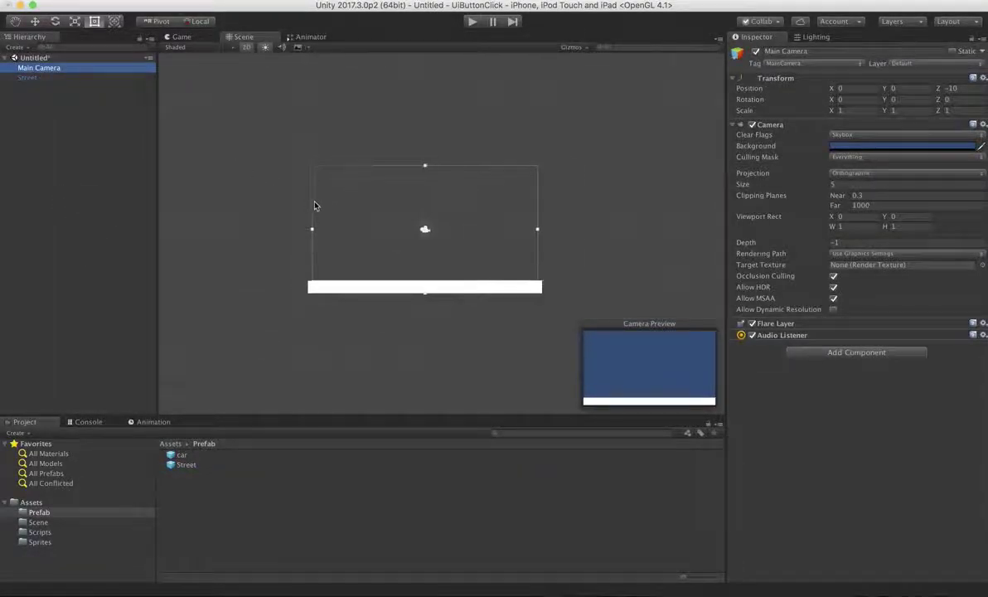
middle_drag(231, 137, 212, 126)
click(184, 38)
click(224, 36)
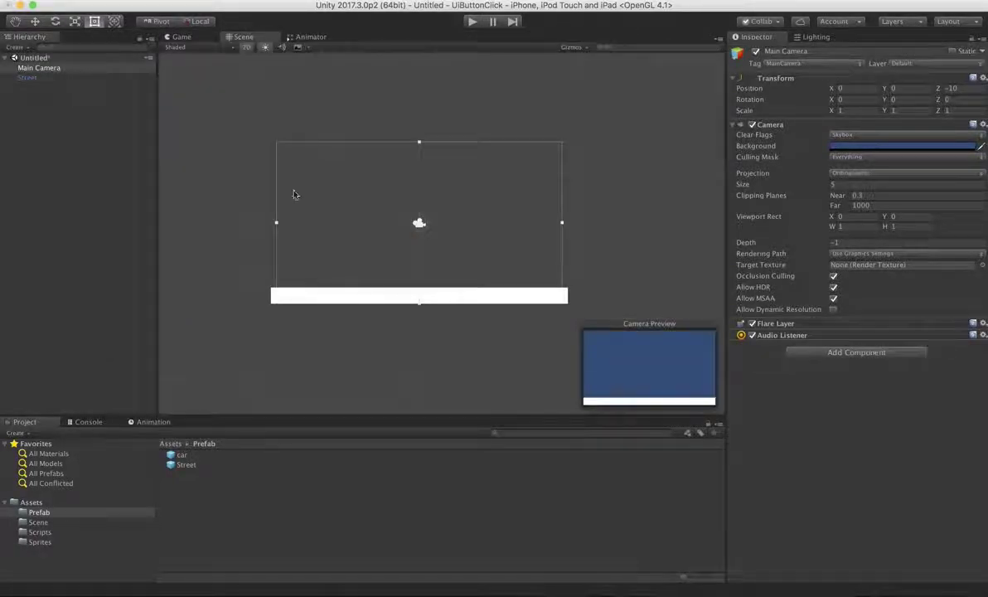
Select Street, start saving the scene but cancel, then deselect it.
click(37, 78)
key(ctrl+s)
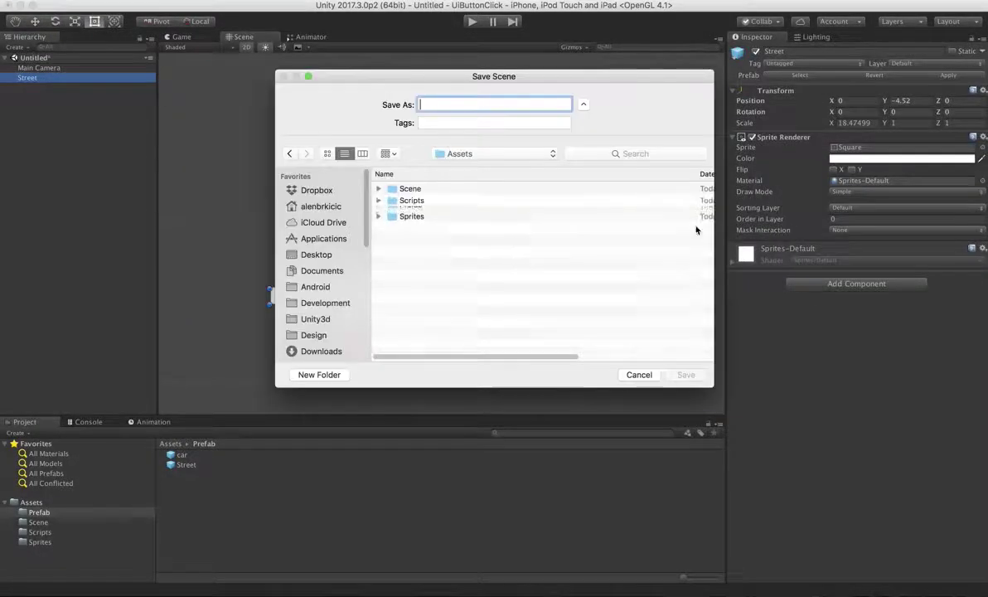
click(631, 374)
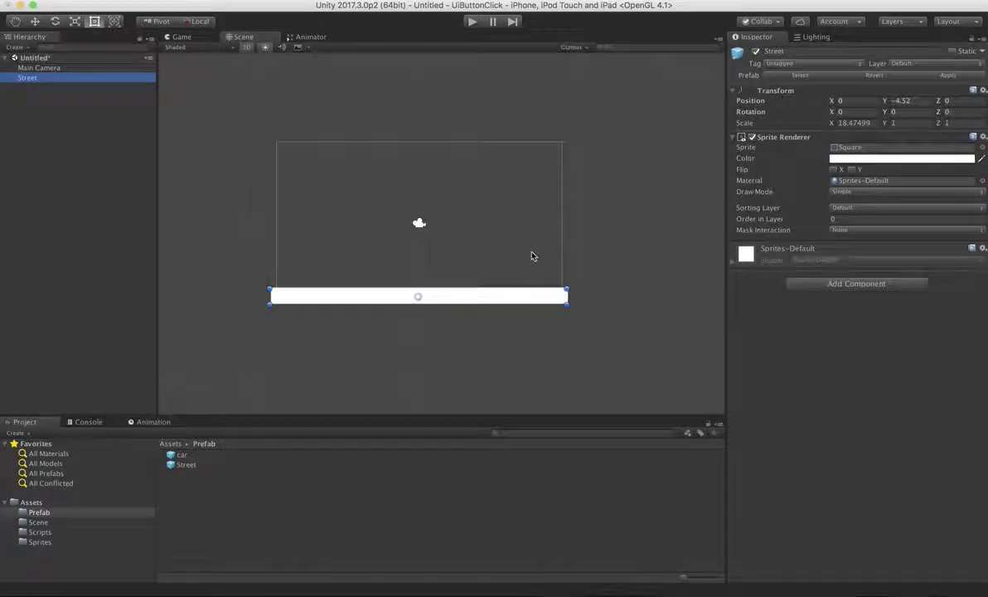
click(62, 102)
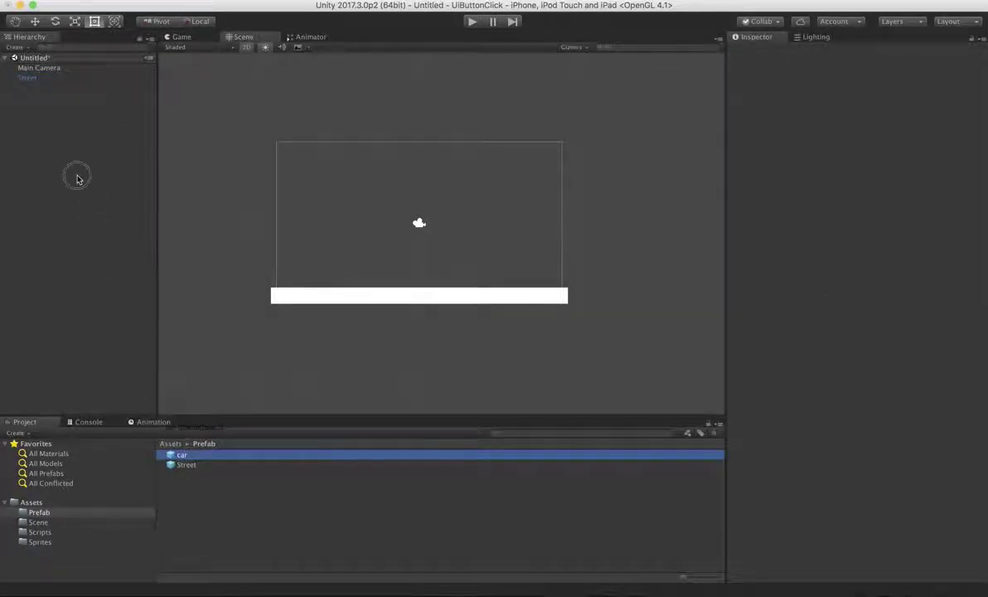
Place the car prefab above the street and inspect its Rigidbody 2D settings.
drag(174, 455, 58, 141)
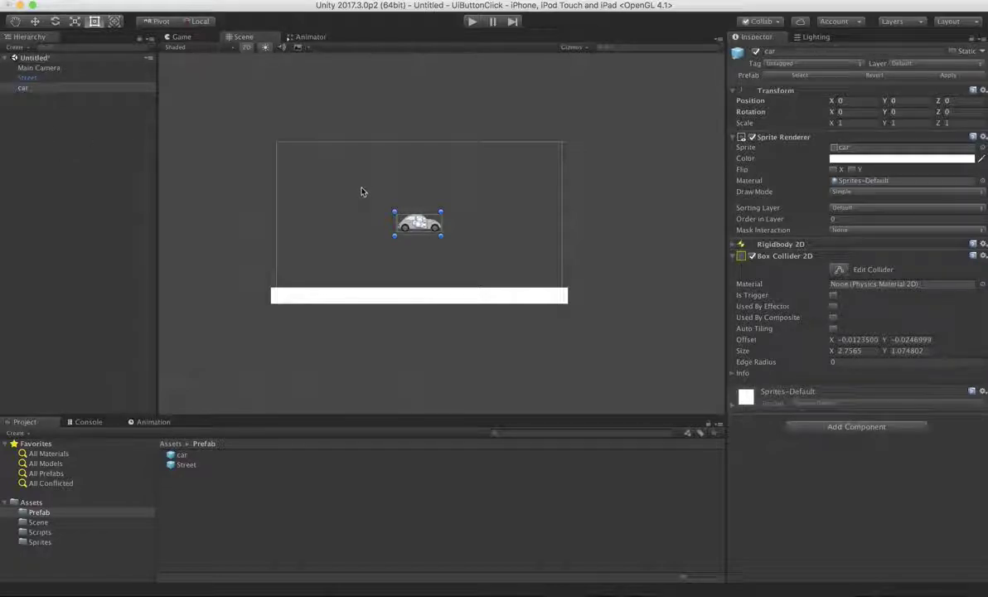
scroll(378, 216, up, 3)
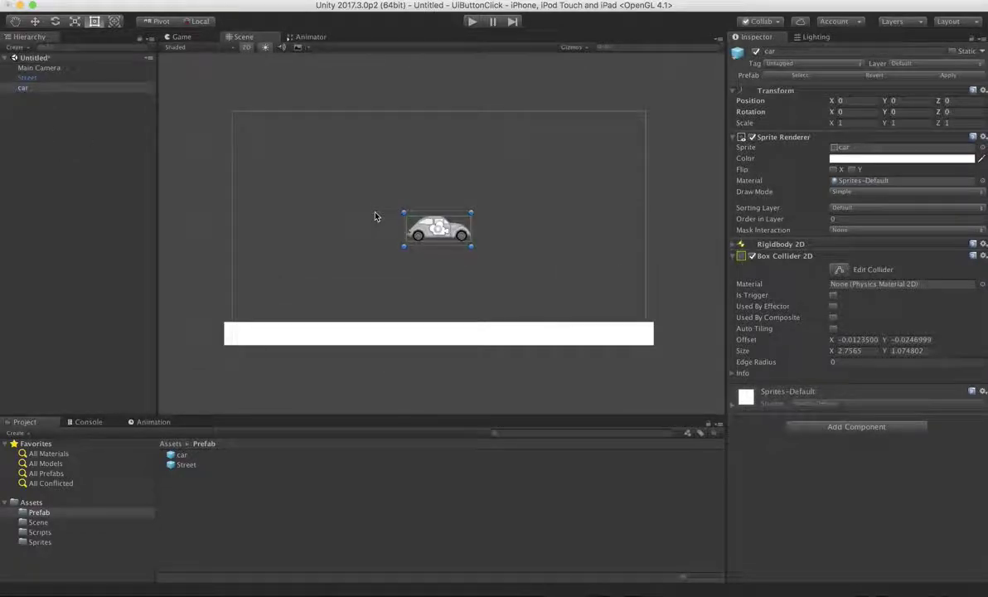
click(733, 245)
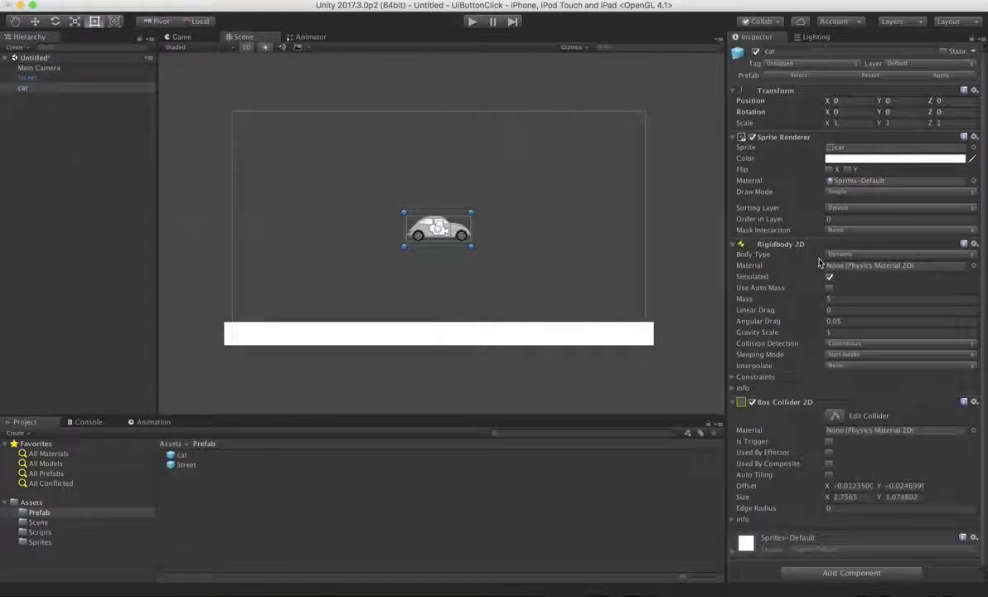
click(732, 245)
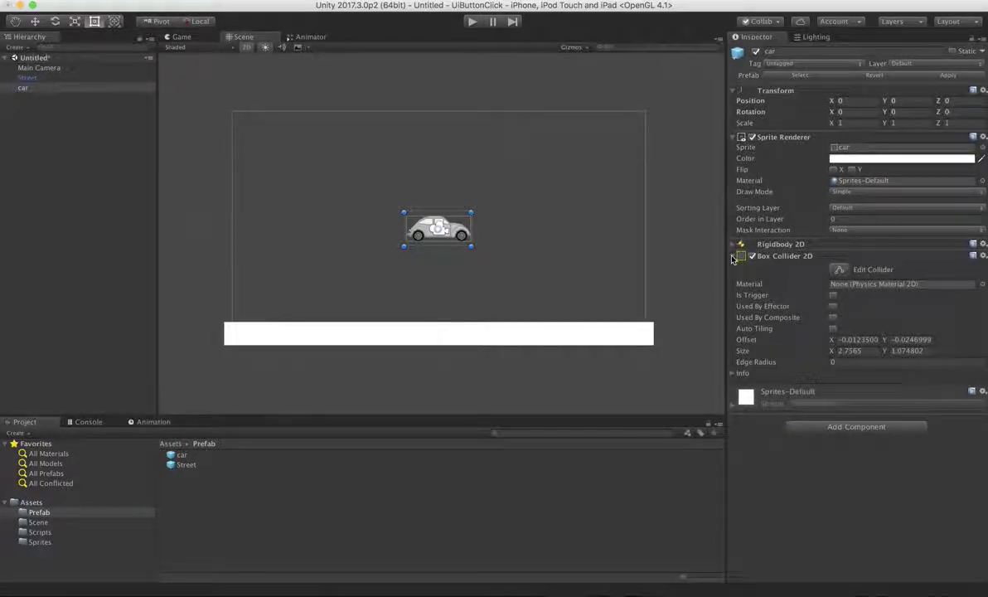
Collapse the car's Box Collider 2D and Sprite Renderer, then open the CarController script.
click(733, 256)
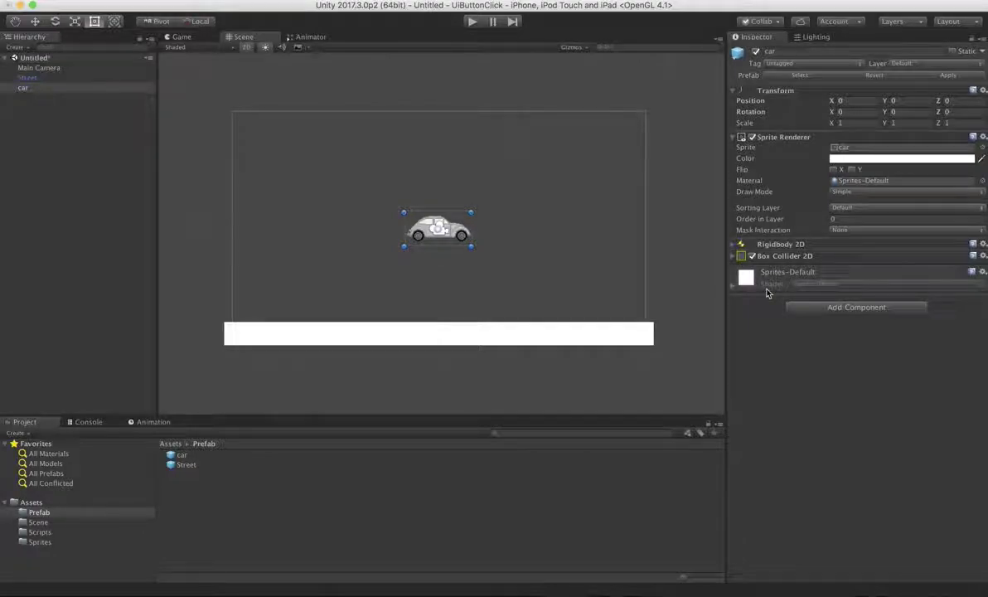
click(732, 140)
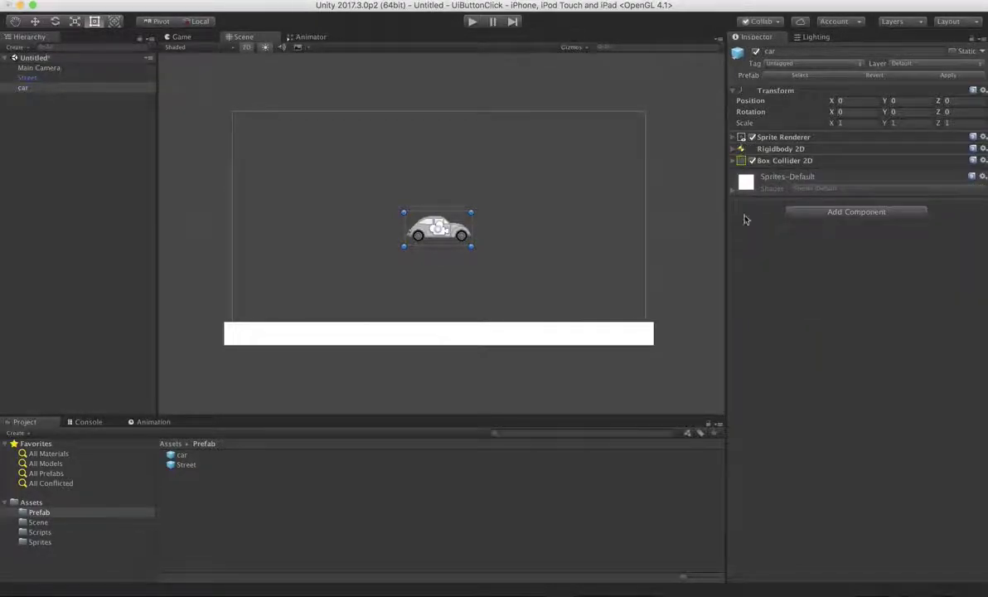
click(38, 532)
click(192, 455)
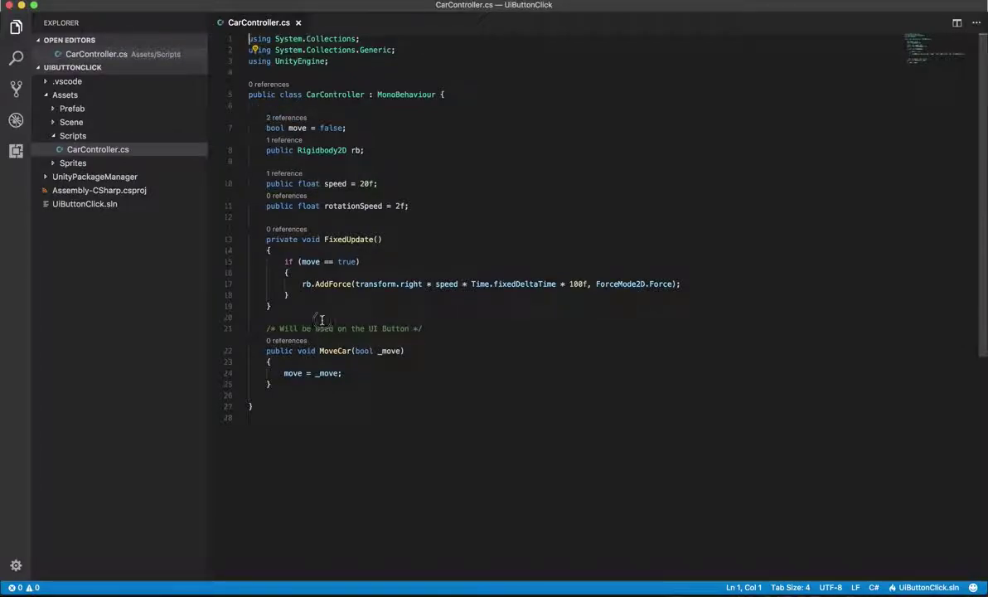
Read through CarController.cs in VS Code without editing it, then return to Unity.
drag(277, 394, 279, 115)
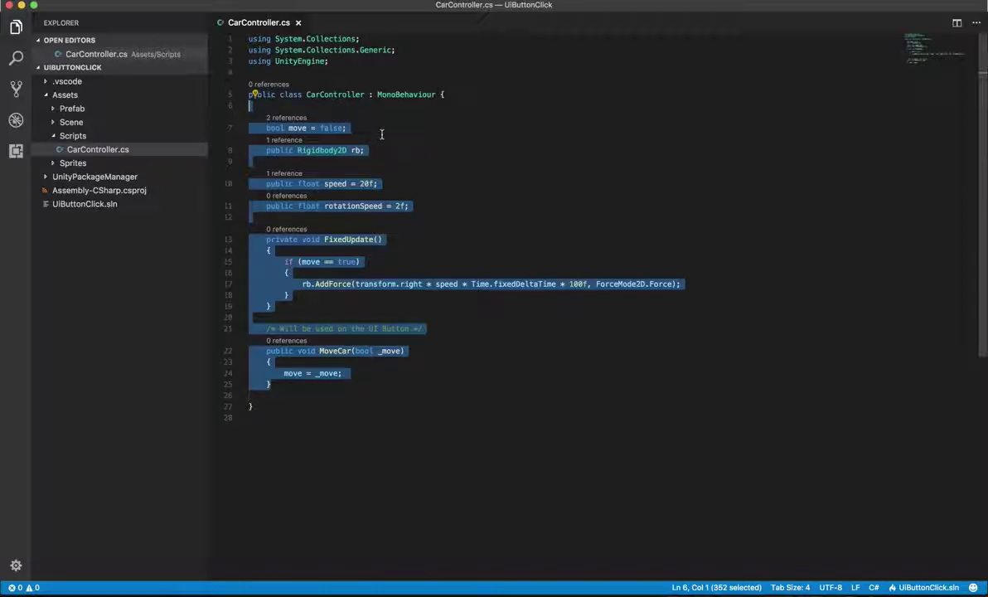
click(374, 314)
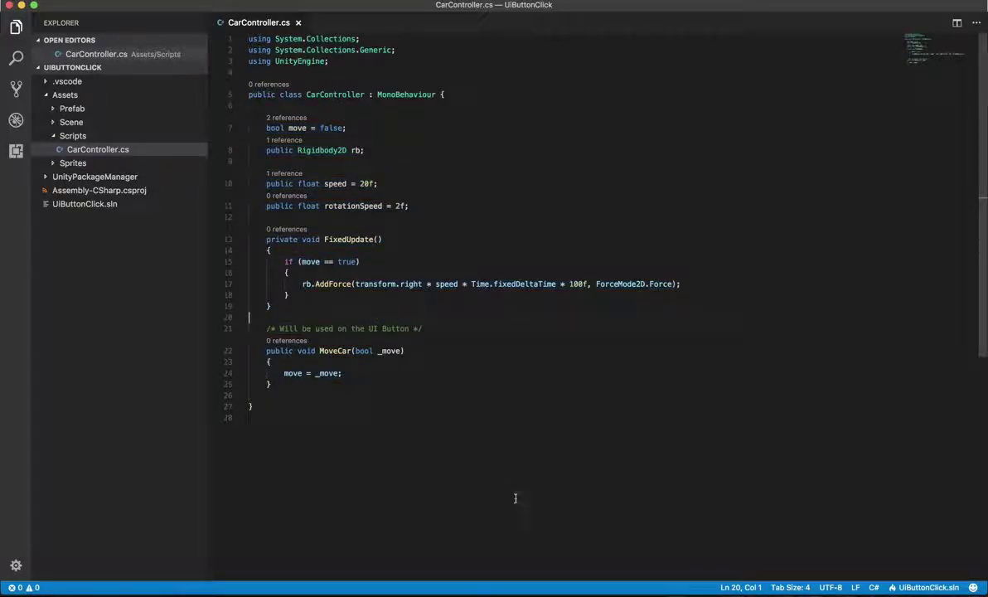
click(586, 545)
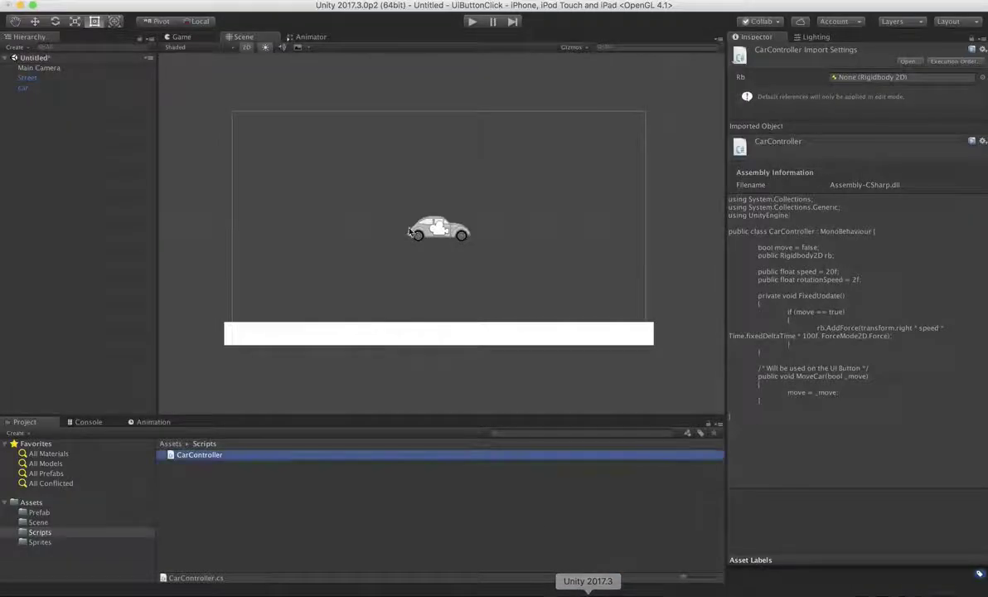
Attach CarController to the car and link its Rigidbody 2D to the Rb field.
click(24, 89)
mouse_move(197, 455)
mouse_down()
mouse_move(777, 297)
mouse_move(778, 246)
mouse_up()
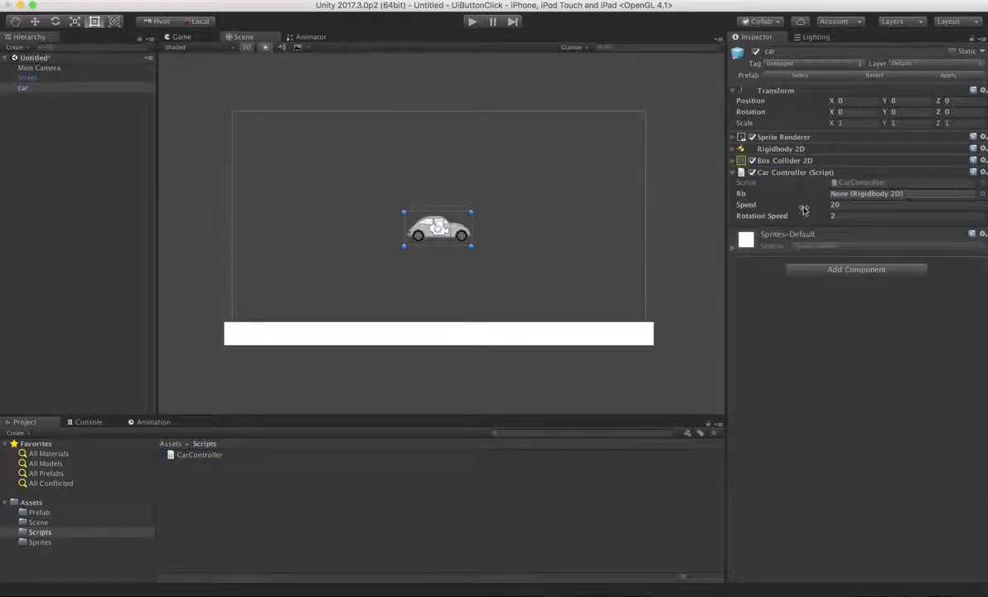
drag(779, 150, 866, 193)
Play-test the scene with the car, then stop play mode.
click(32, 78)
click(27, 89)
click(472, 22)
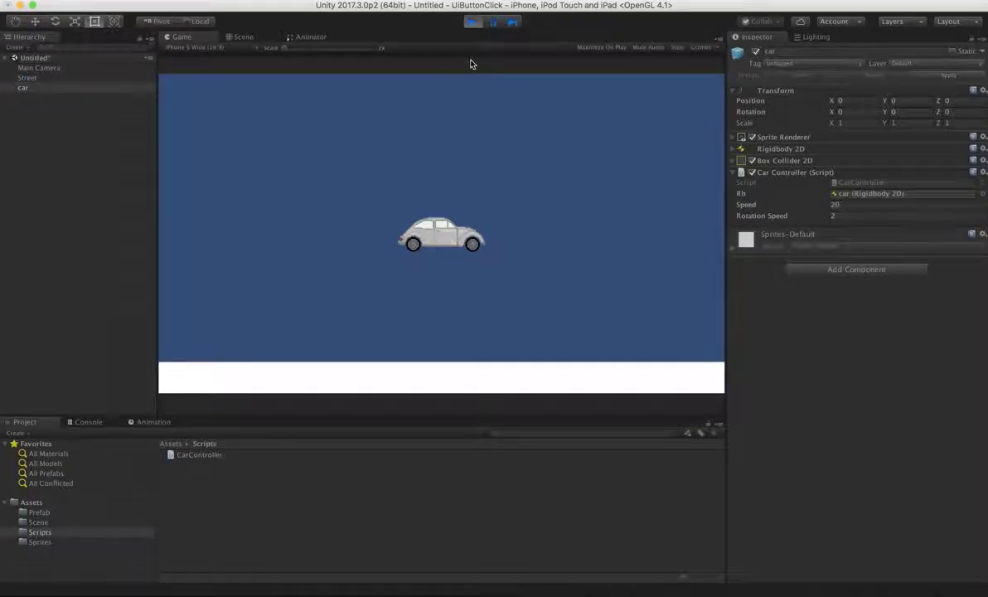
click(473, 22)
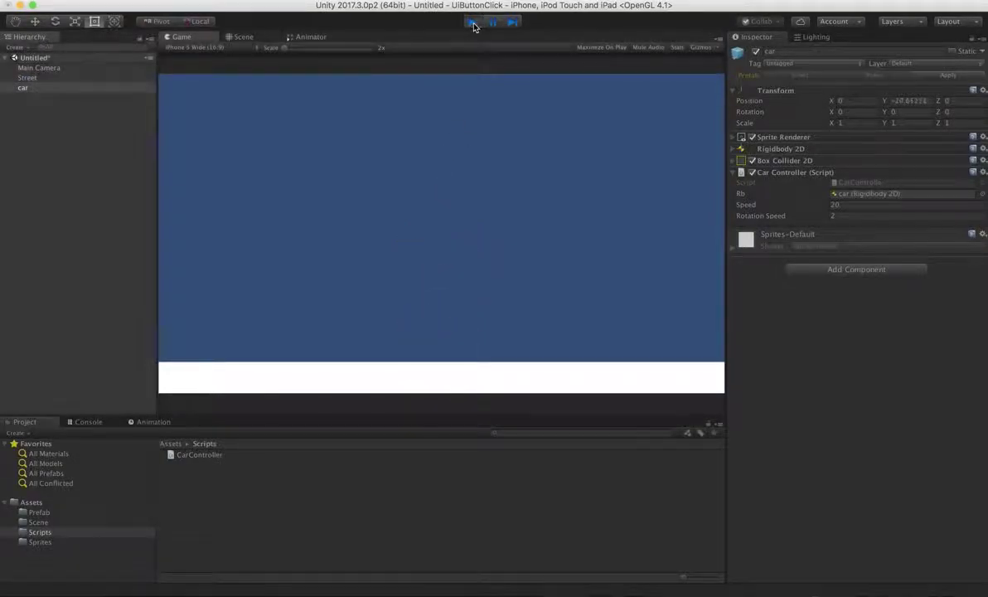
click(27, 78)
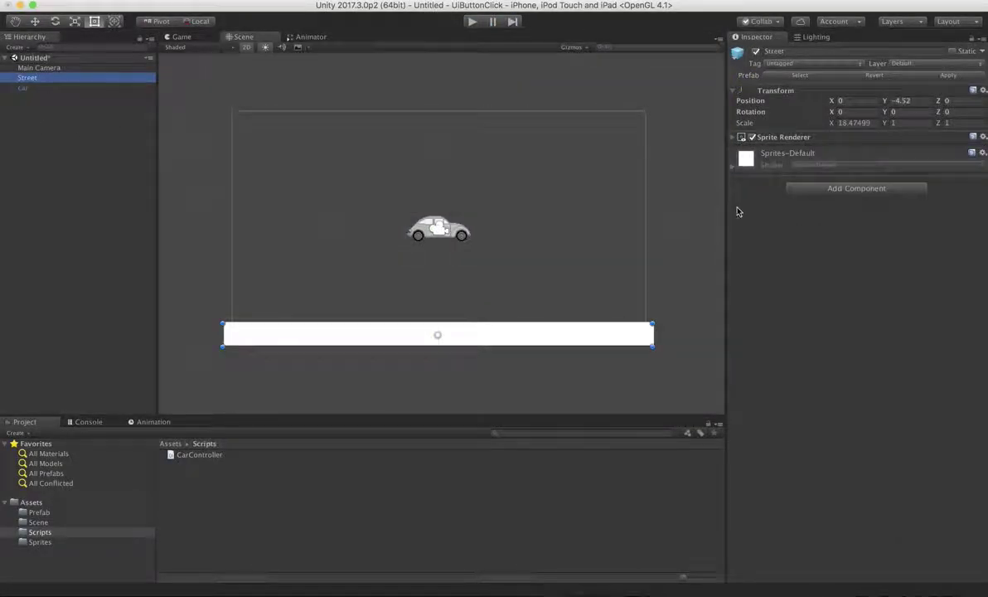
Add a Physics 2D Box Collider 2D component to the Street.
click(798, 189)
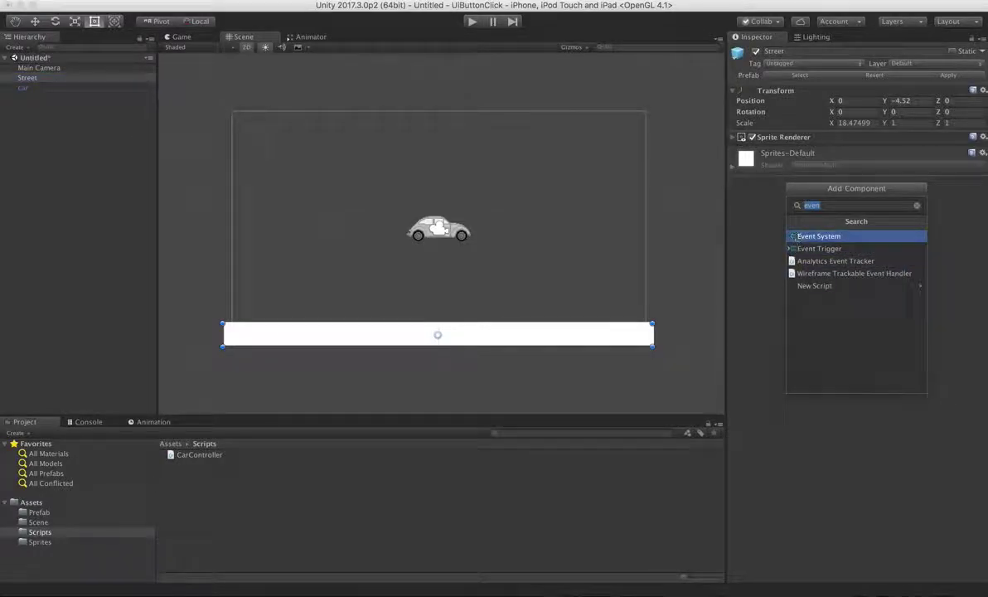
key(BackSpace)
click(844, 275)
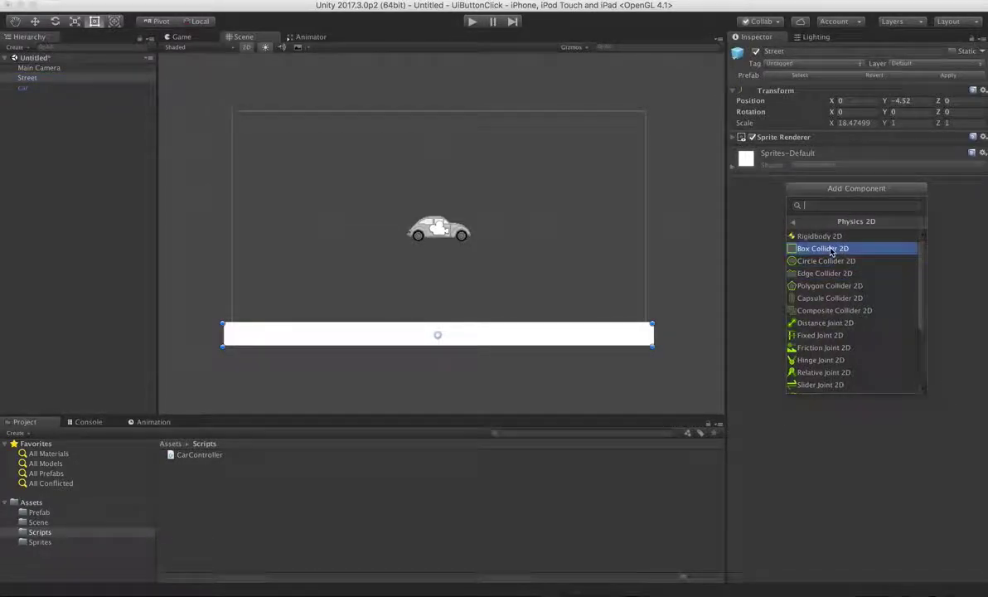
click(831, 248)
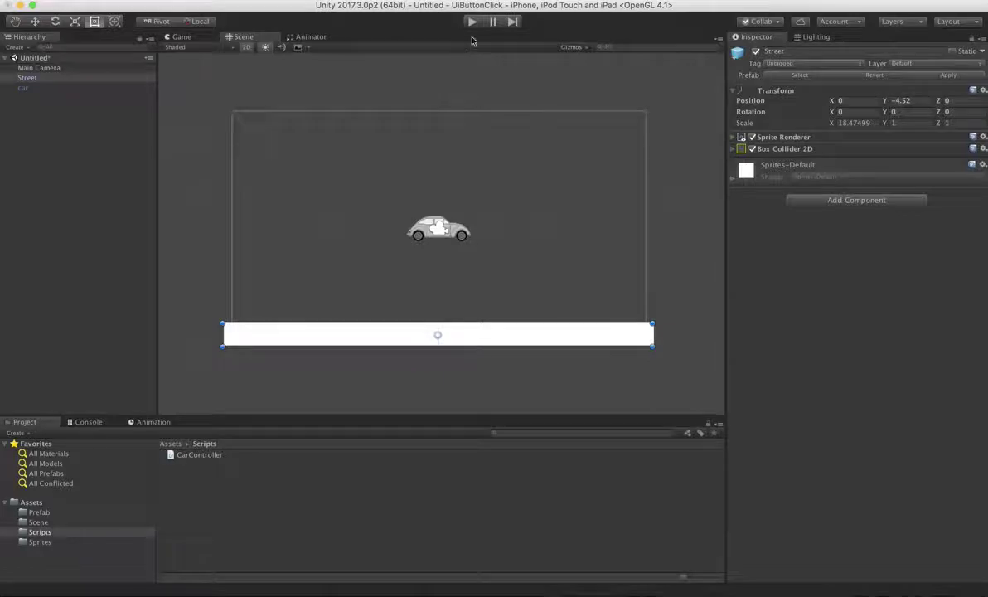
Play-test to watch the car land on the street, then stop and deselect.
click(472, 22)
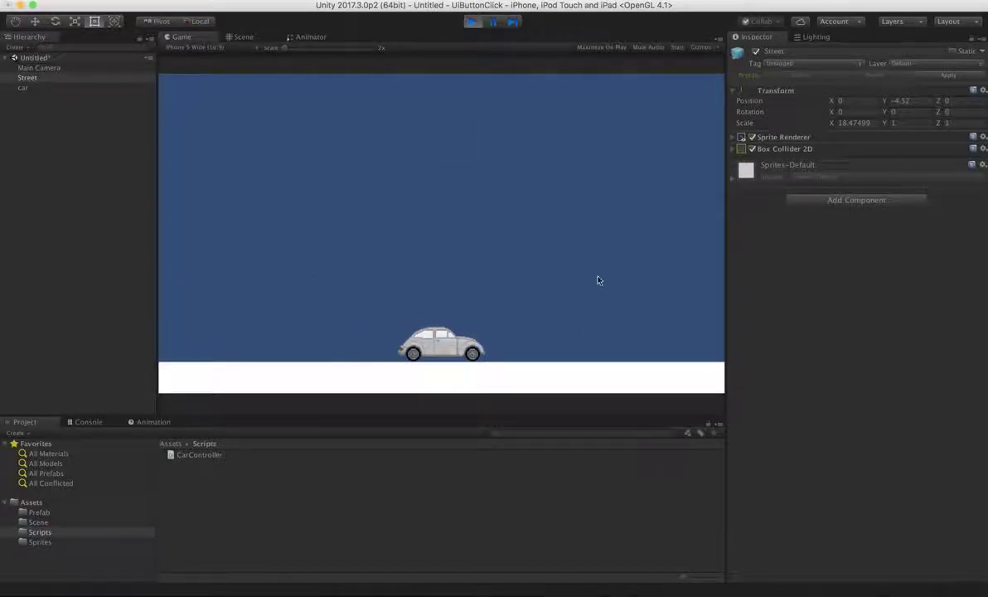
click(471, 22)
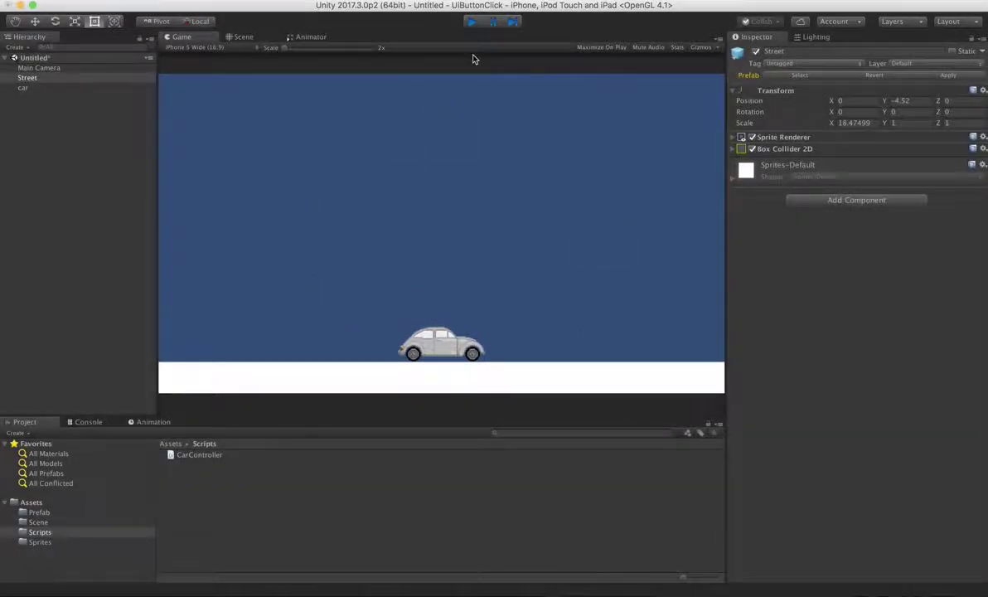
click(27, 88)
click(37, 78)
click(58, 88)
click(60, 102)
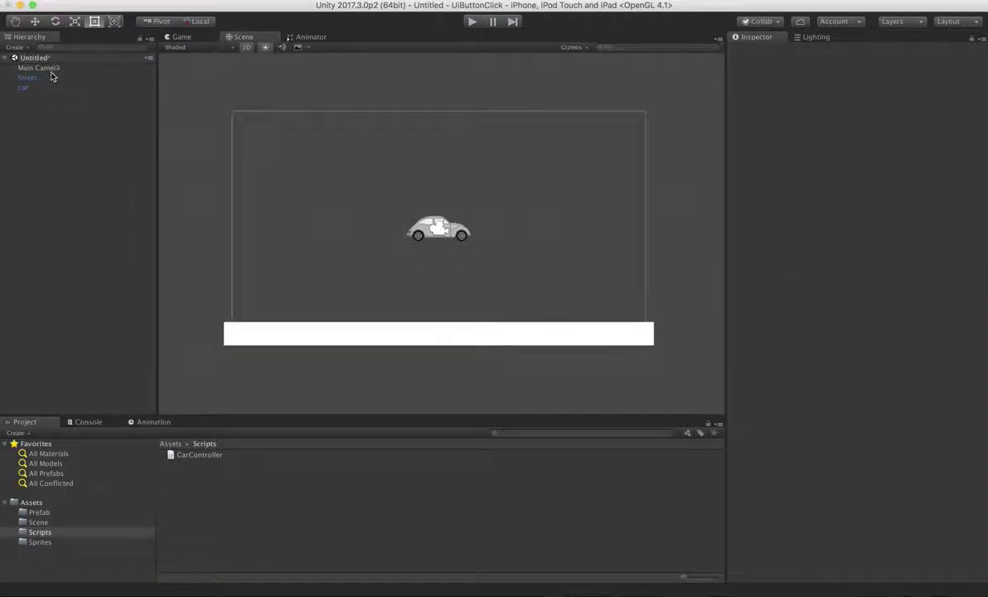
Add a UI Button under a new Canvas and frame the canvas in view.
right_click(30, 113)
mouse_move(79, 294)
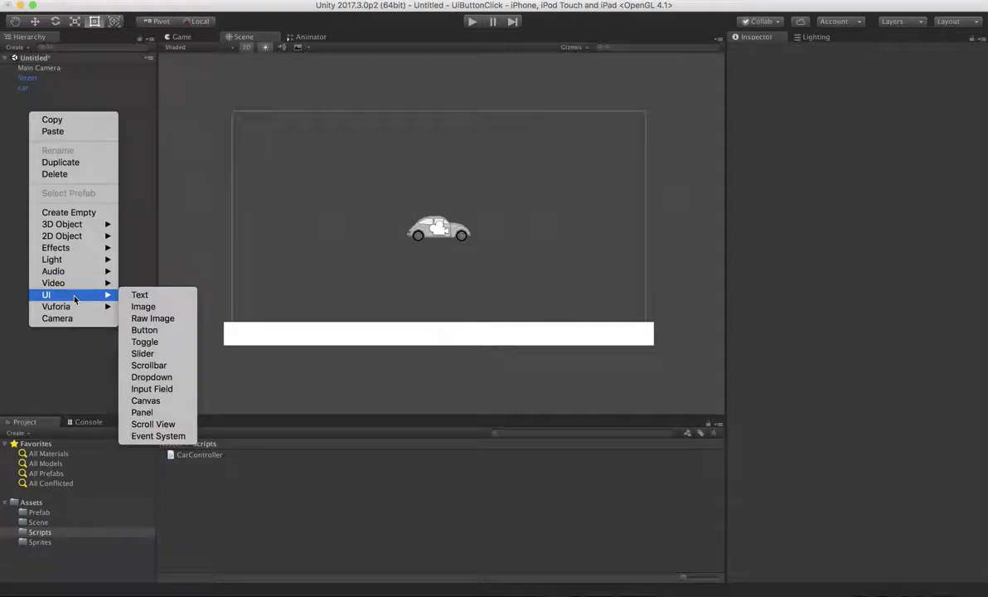
click(145, 330)
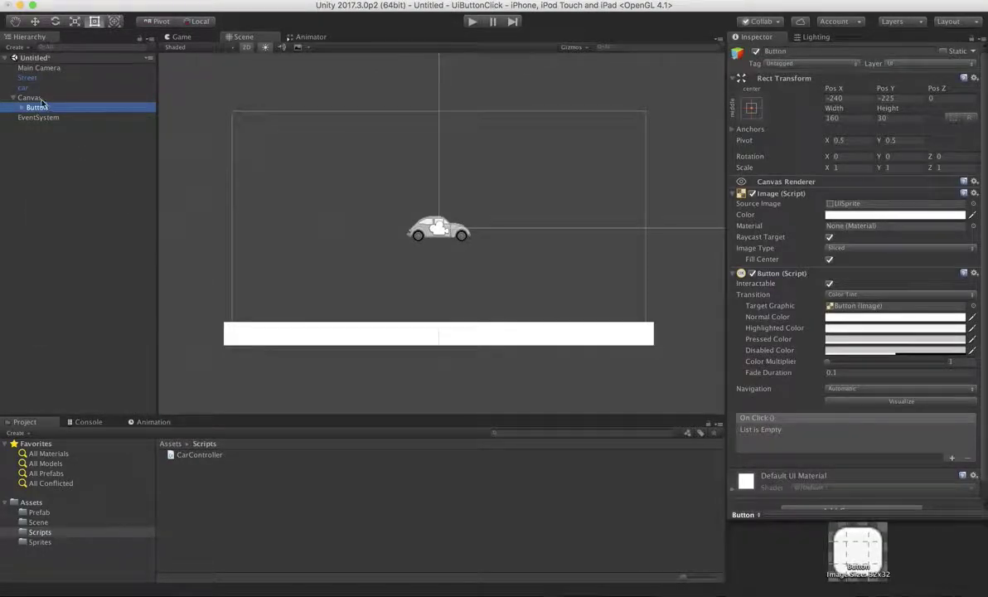
click(33, 100)
double_click(33, 101)
scroll(341, 213, up, 3)
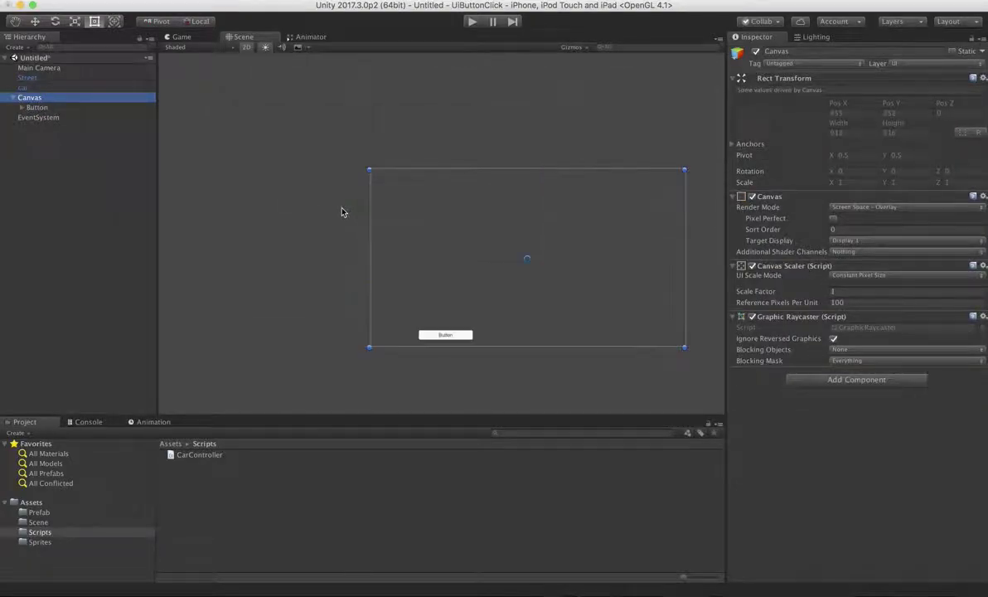
middle_drag(358, 209, 249, 183)
scroll(245, 183, up, 2)
middle_drag(355, 187, 298, 159)
Reset the button's Rect Transform to 100×100 and move it to the lower-right corner.
click(37, 106)
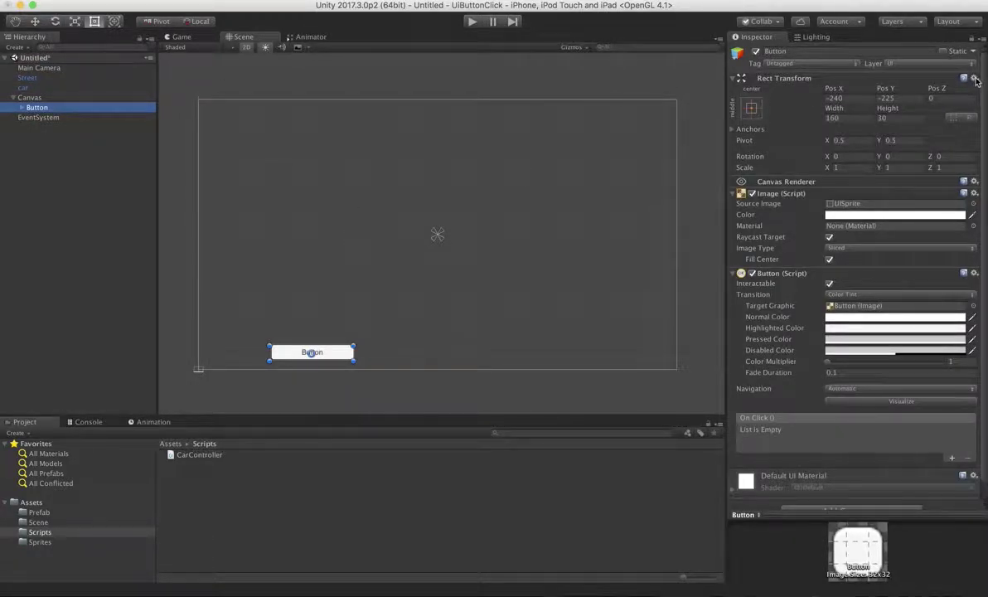
click(975, 79)
click(854, 86)
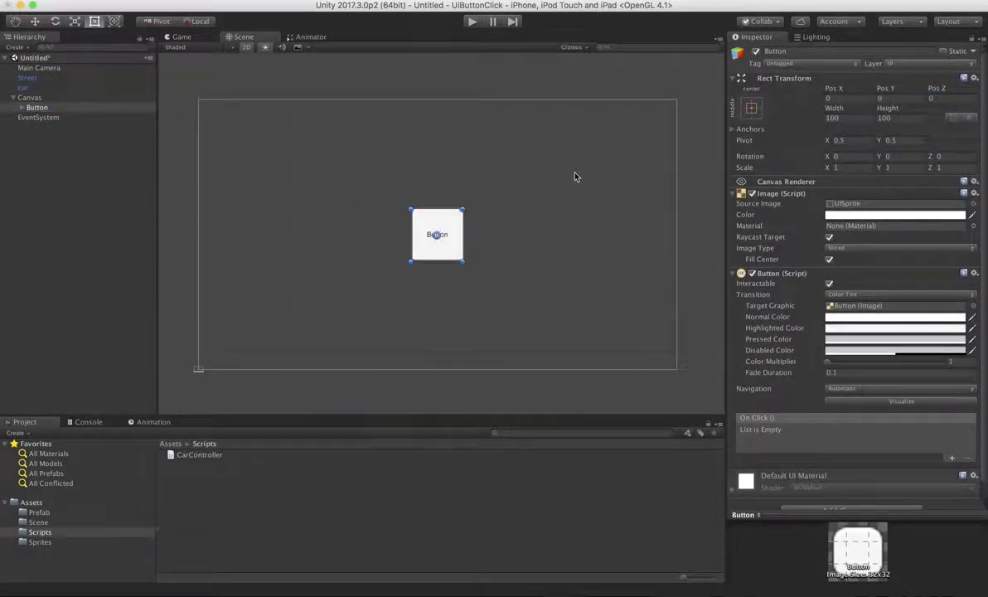
drag(440, 224, 671, 337)
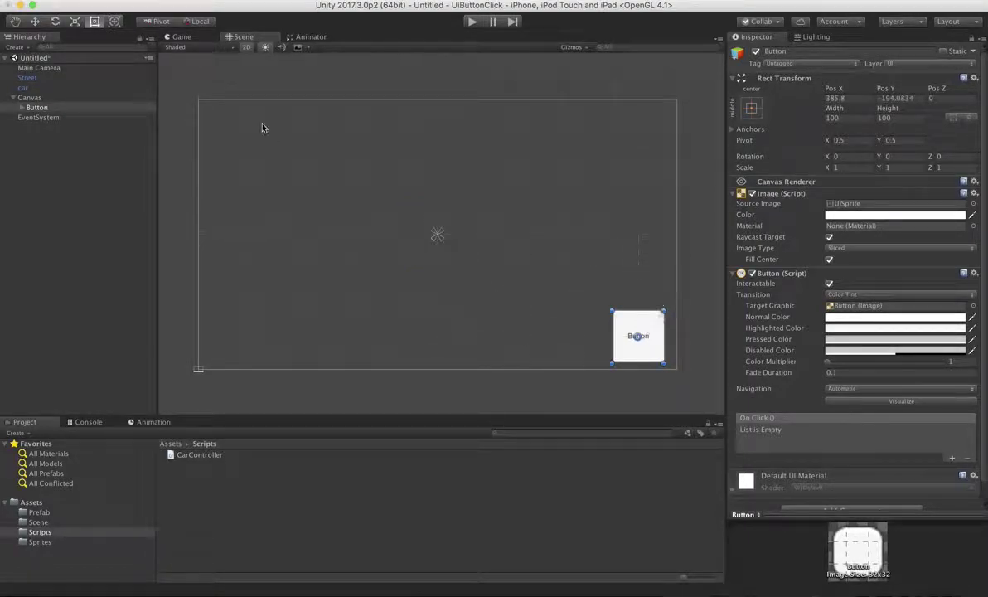
Rename the Button object to ButtonGas.
click(817, 50)
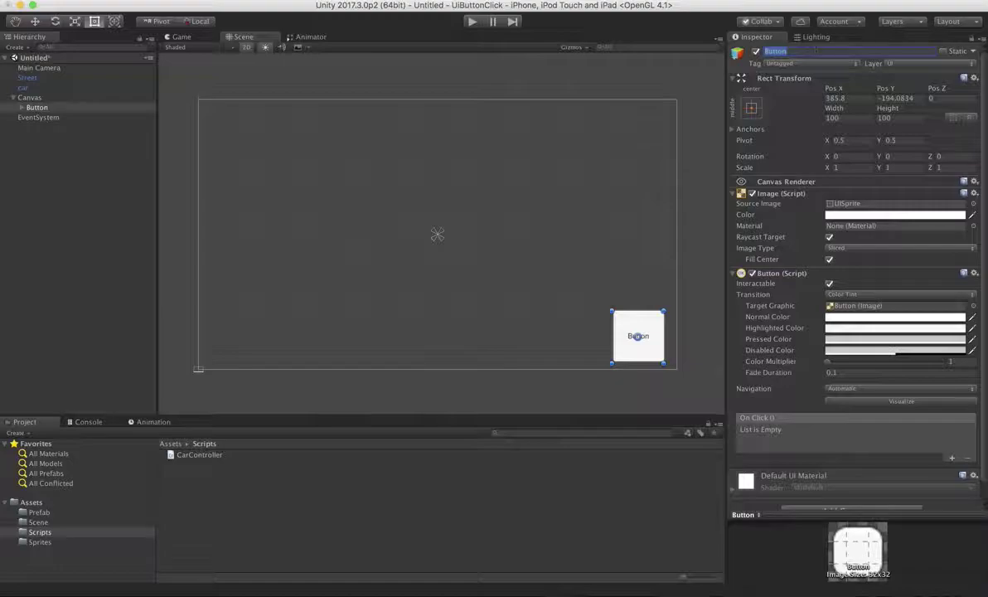
click(798, 51)
key(Return)
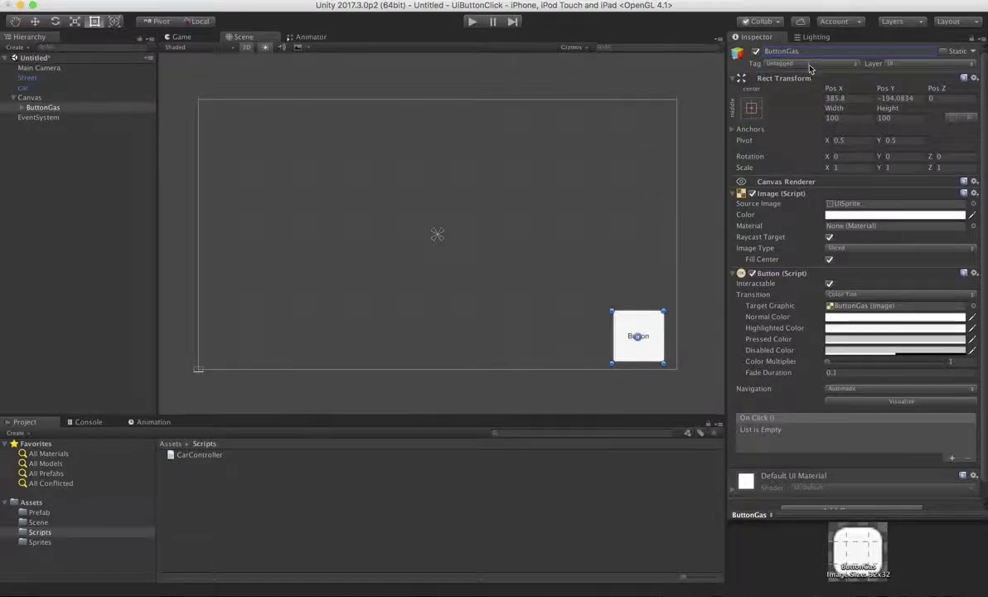
Change the button's Text label to GOOO and collapse ButtonGas.
click(21, 107)
click(42, 116)
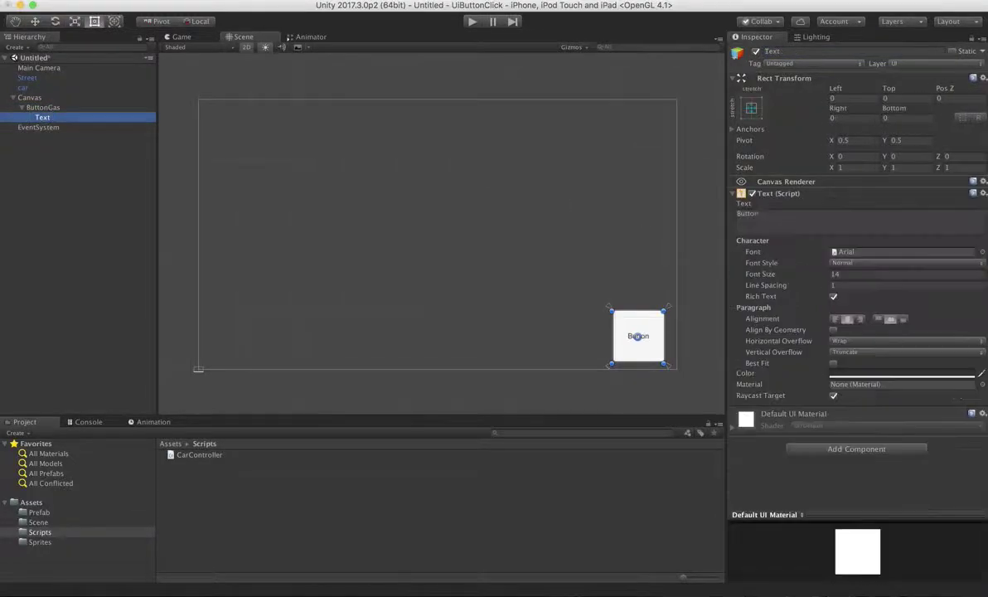
click(780, 214)
text(GOOO)
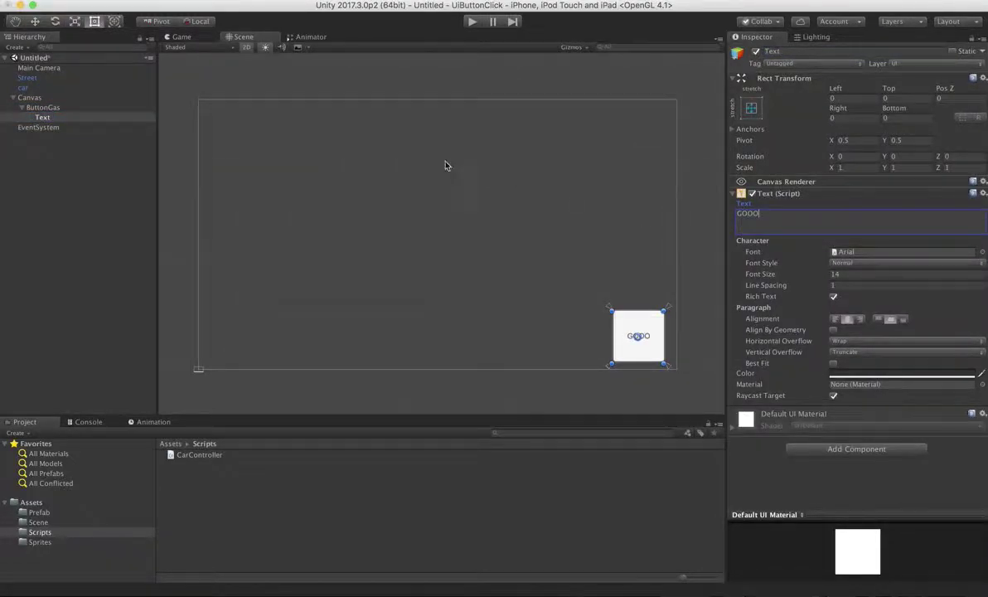
click(43, 108)
key(Left)
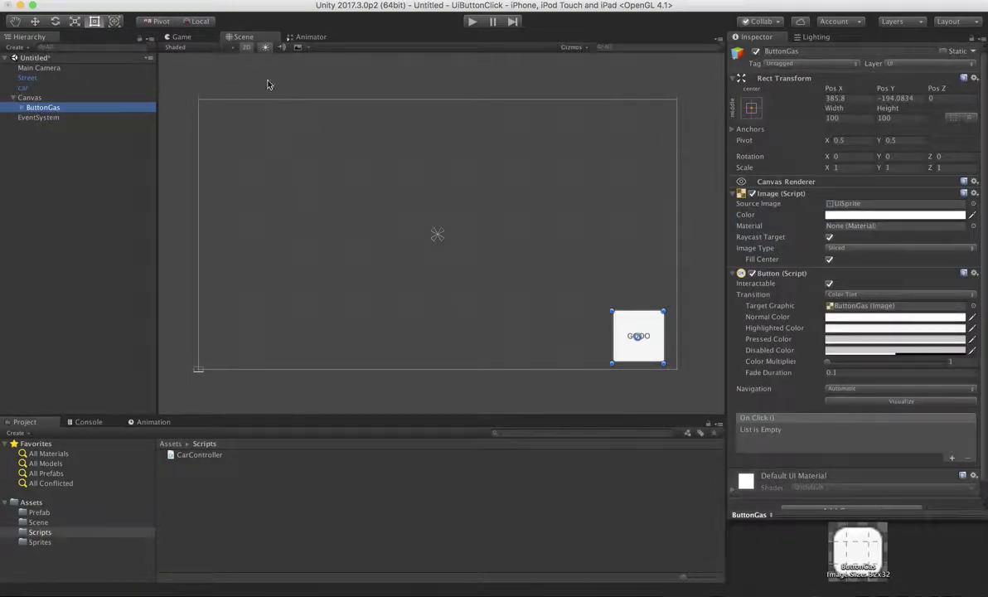
click(167, 38)
Play, press GOOO to see the car stay put, then stop and select ButtonGas.
click(471, 21)
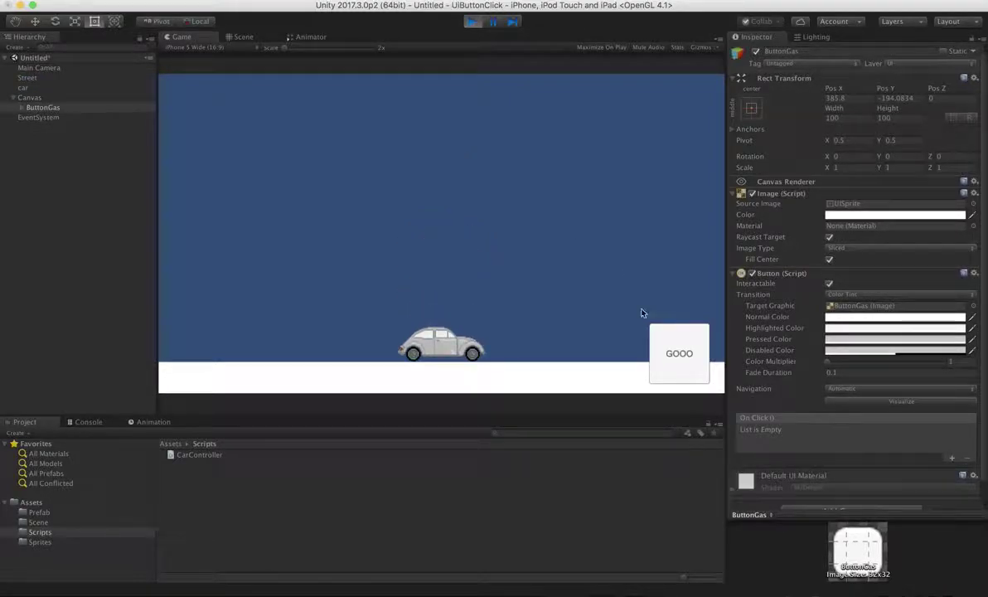
click(655, 342)
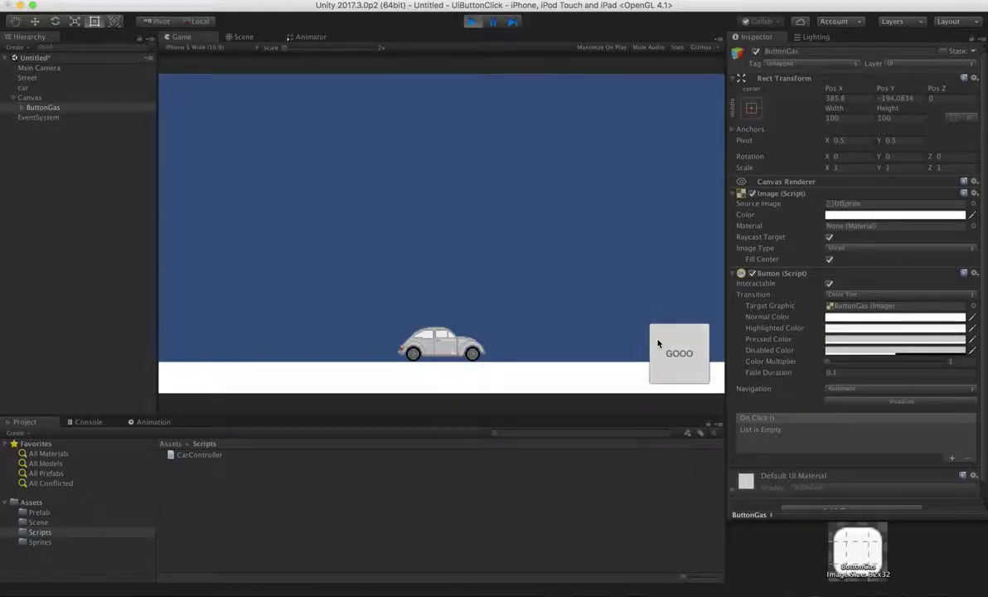
click(470, 21)
click(30, 97)
click(38, 107)
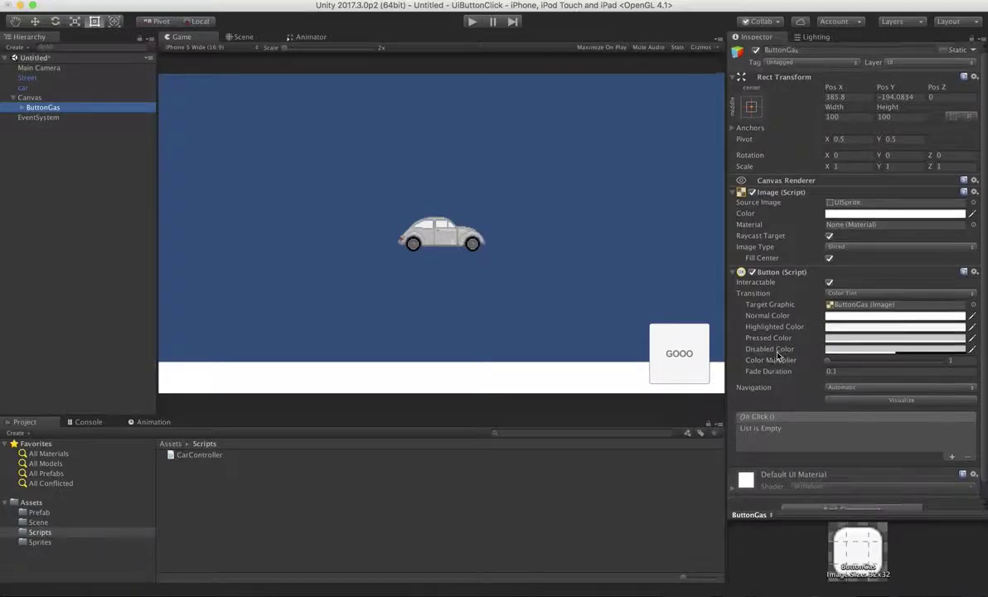
scroll(951, 463, down, 1)
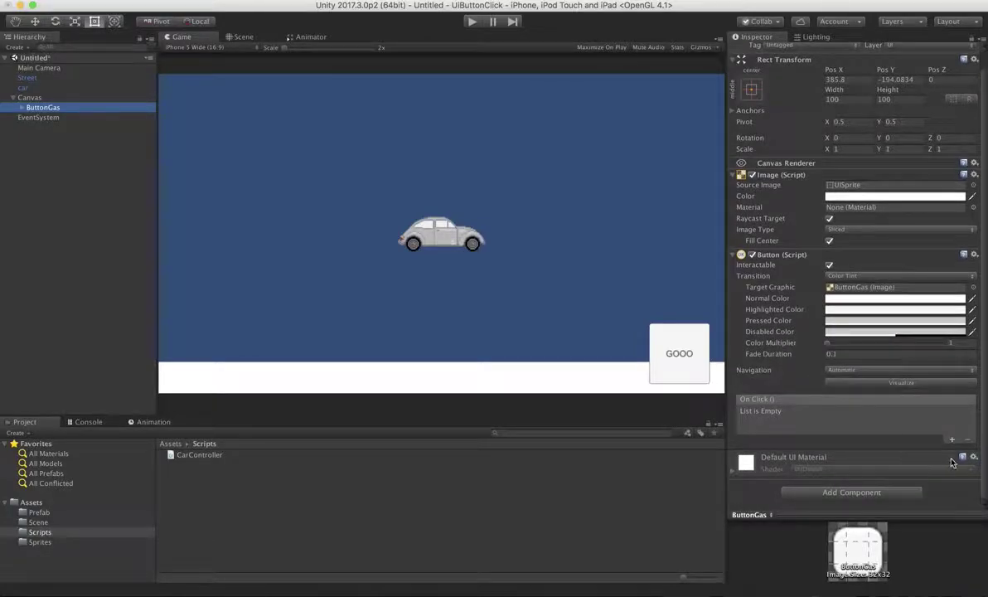
Add an Event Trigger component to ButtonGas by searching 'eve'.
click(882, 495)
text(eve)
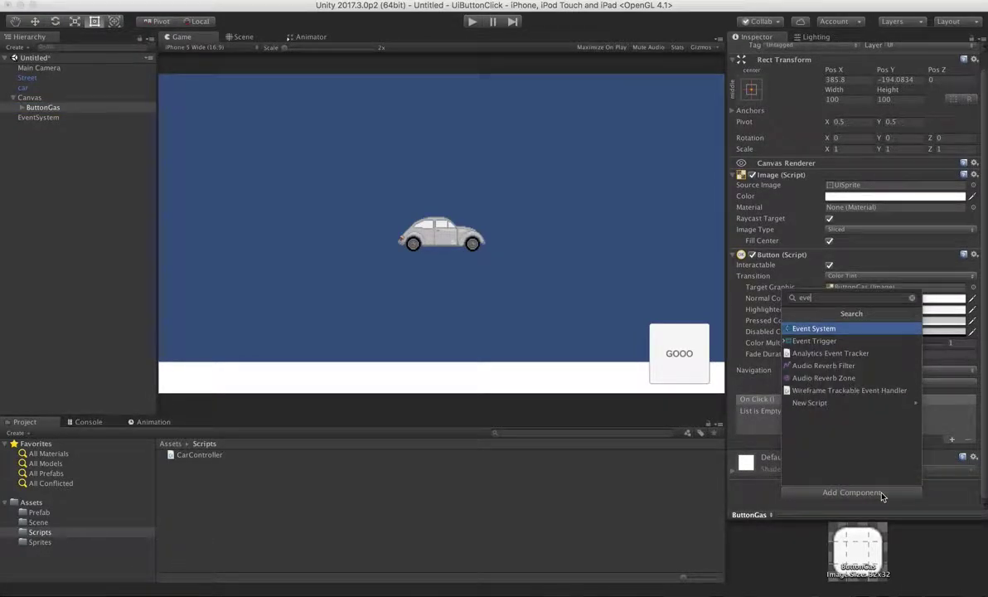
click(813, 340)
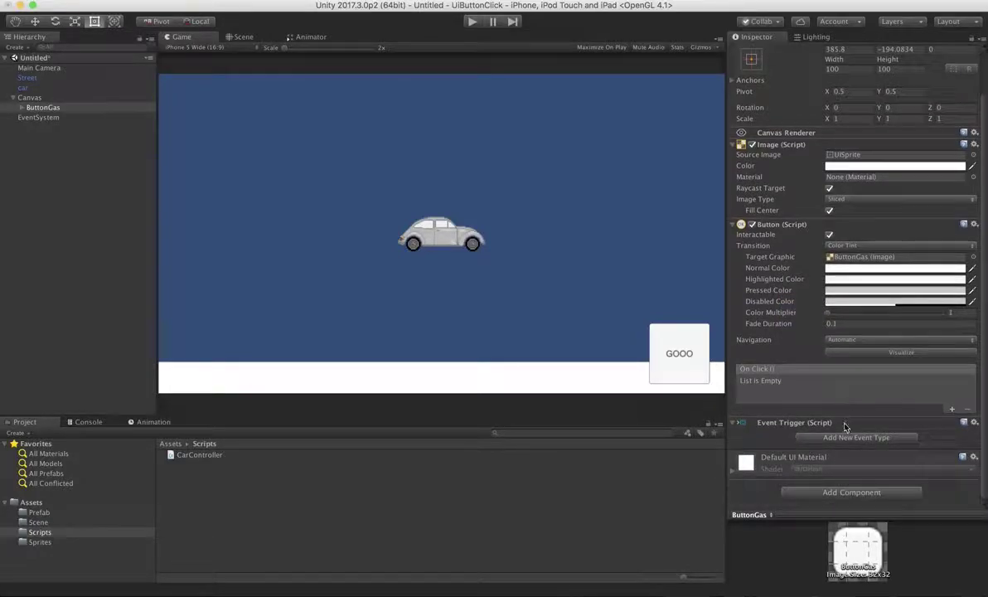
Add a Pointer Down event calling the car's CarController.MoveCar with true.
click(865, 440)
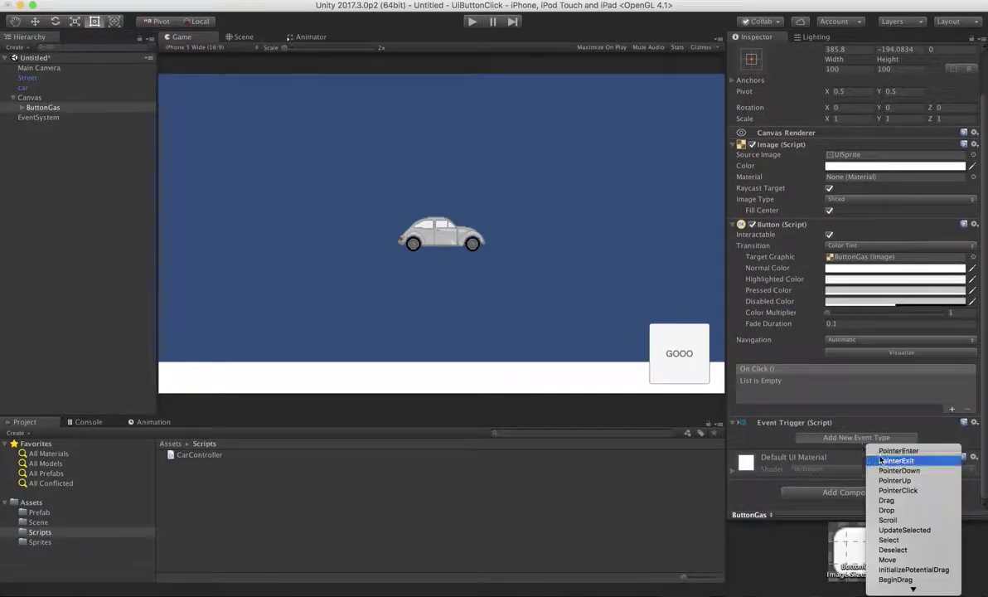
click(855, 407)
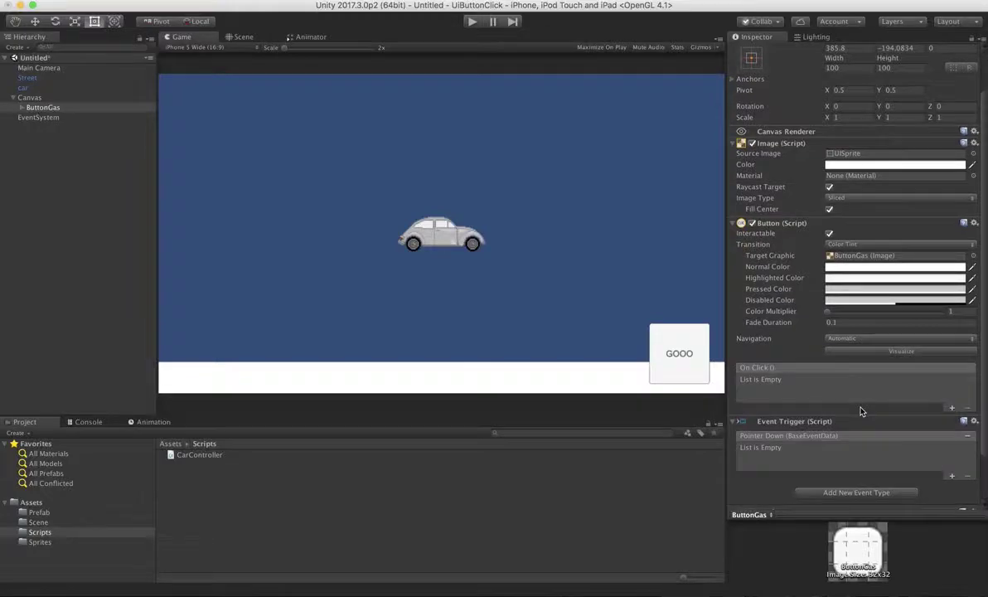
click(952, 421)
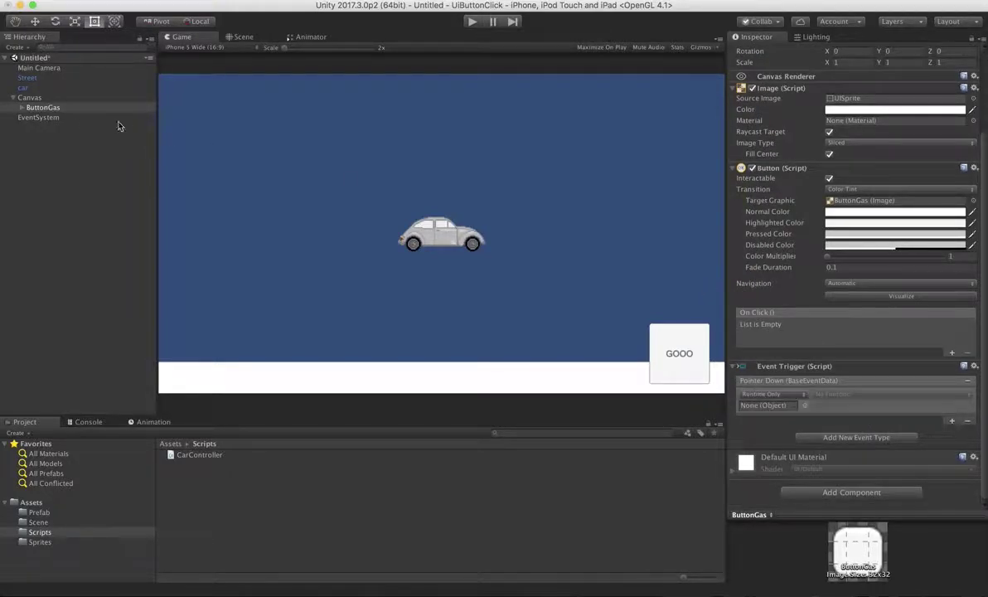
drag(25, 88, 767, 408)
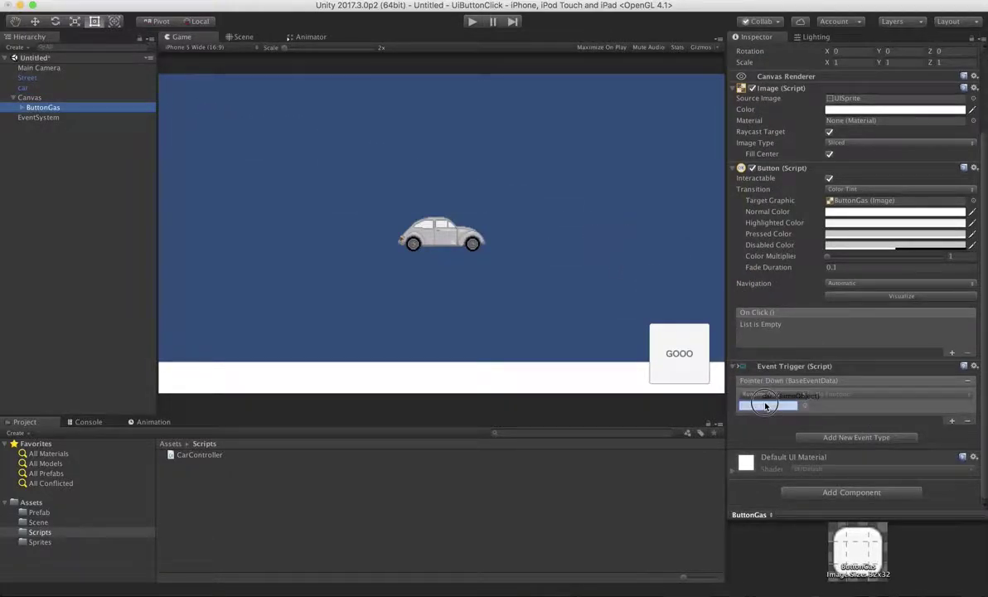
click(820, 395)
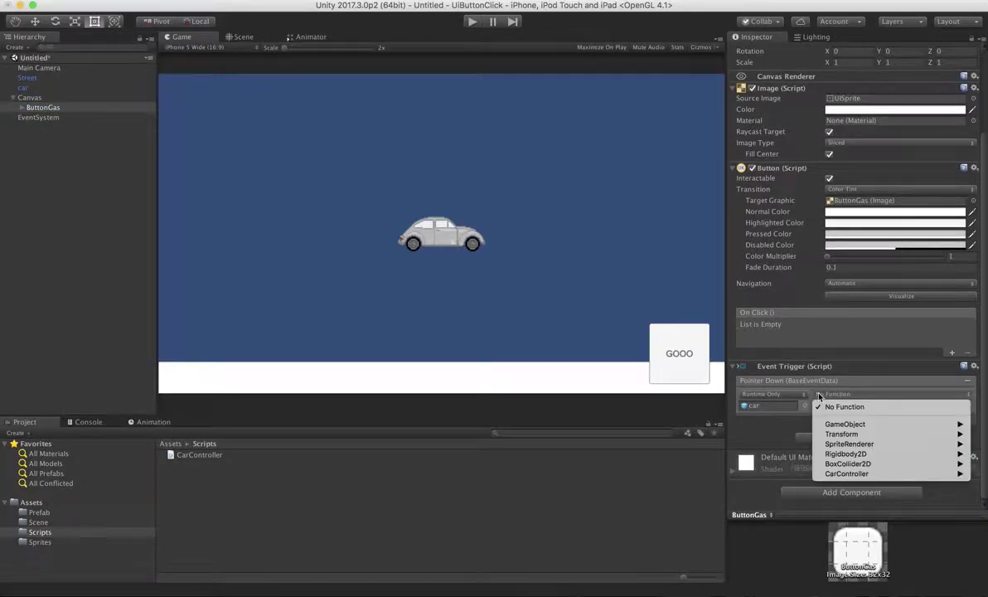
mouse_move(846, 473)
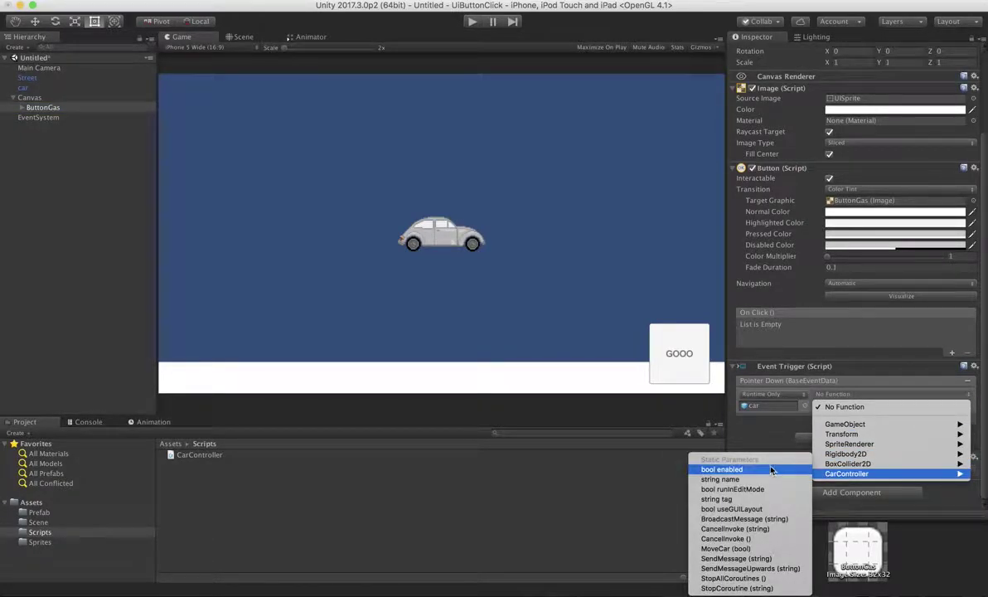
click(717, 549)
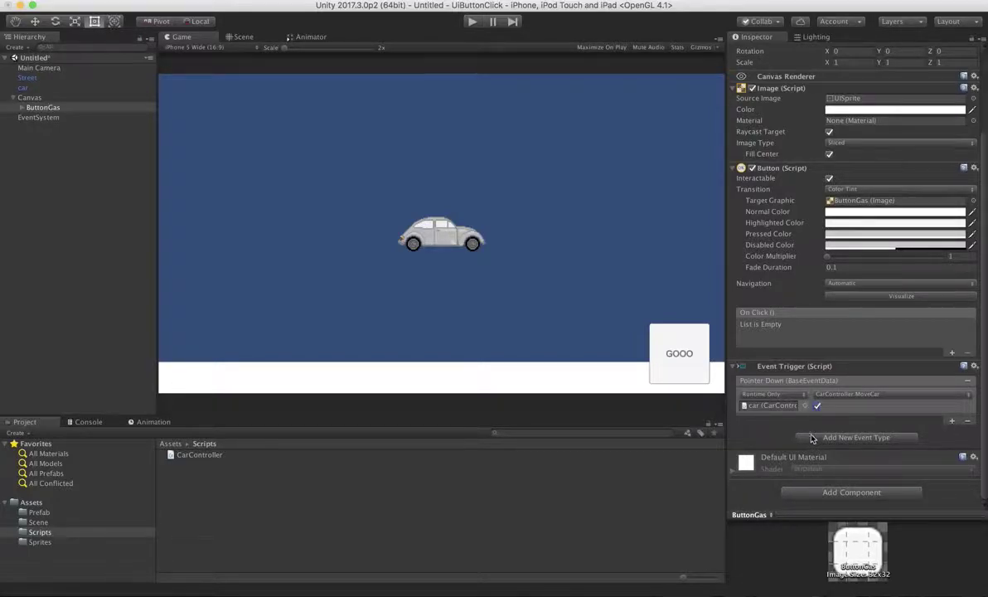
Add a Pointer Up event entry to the Event Trigger.
click(861, 440)
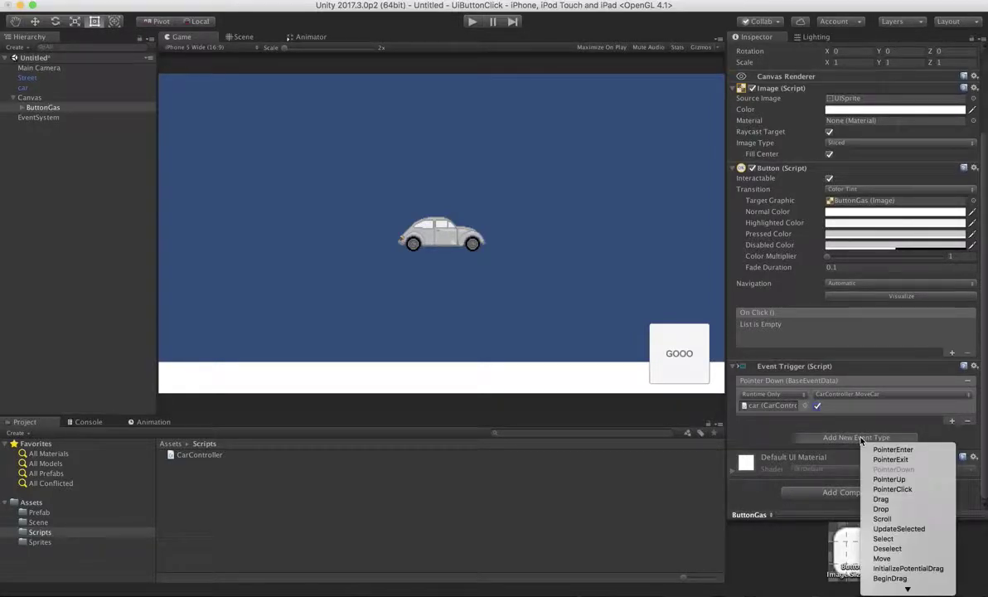
click(877, 479)
scroll(866, 432, down, 3)
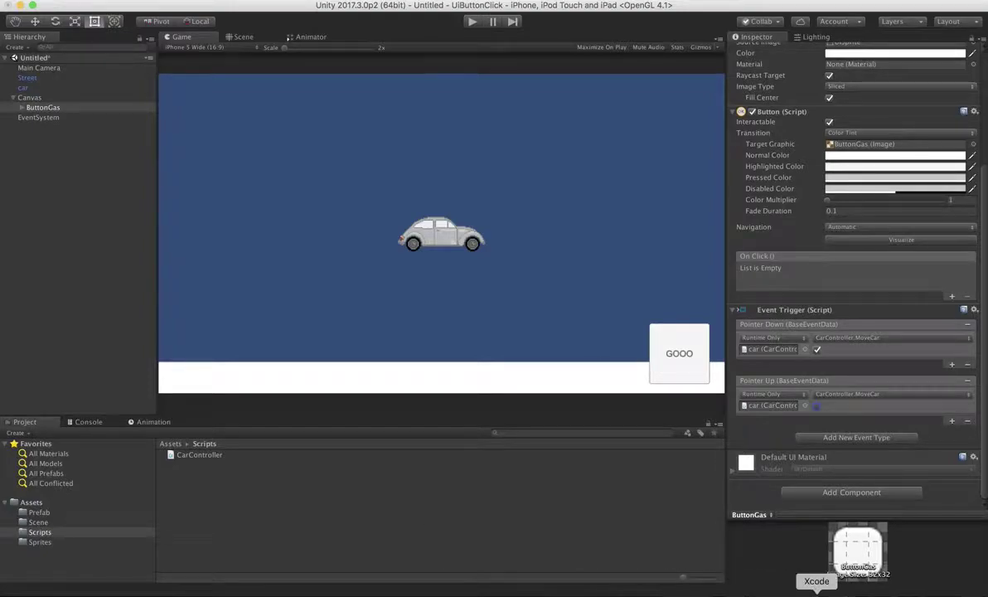
click(759, 589)
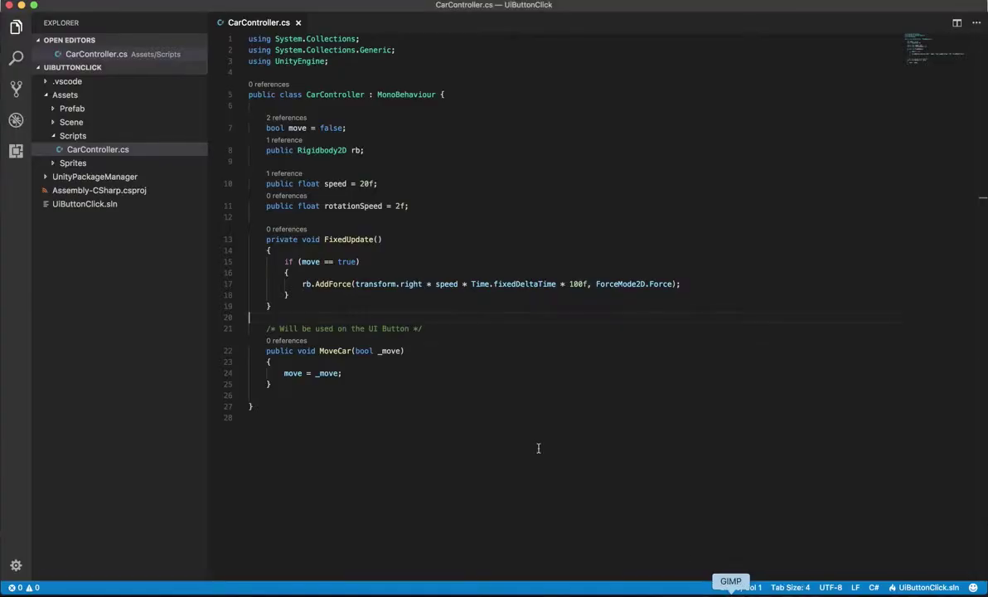
drag(272, 384, 234, 350)
click(282, 362)
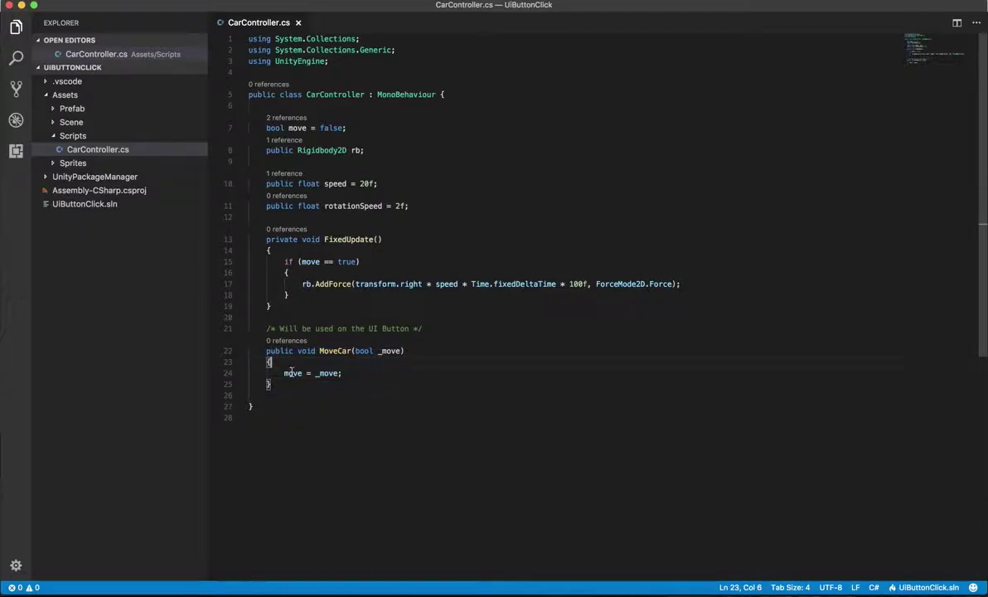
click(548, 587)
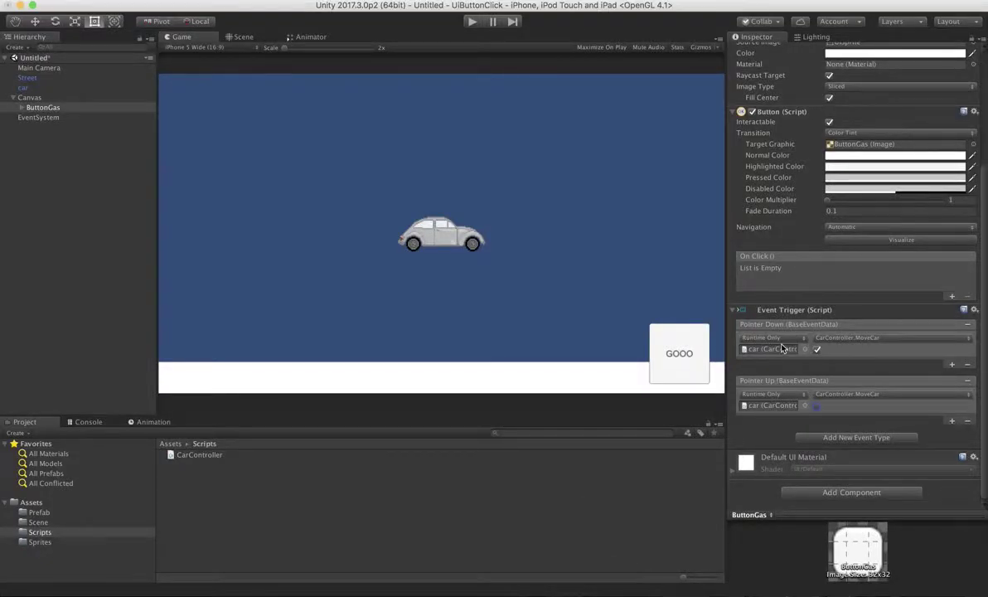
click(470, 22)
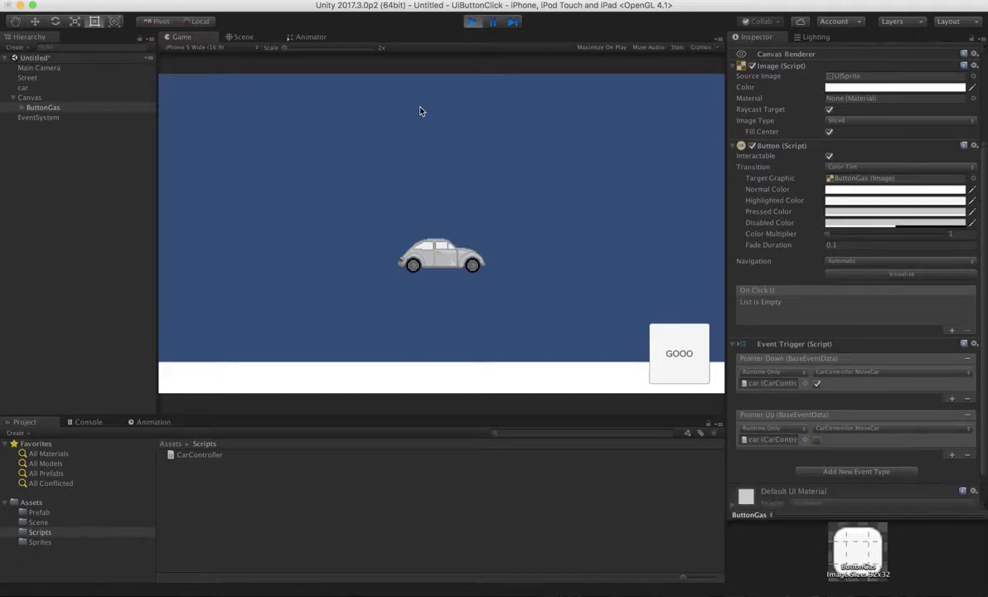
click(677, 351)
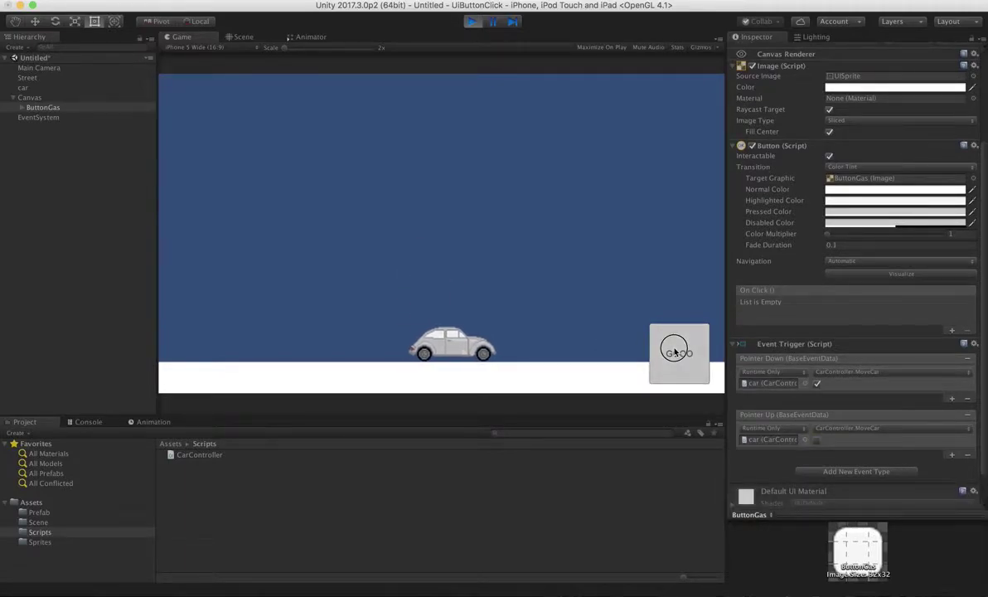
click(679, 352)
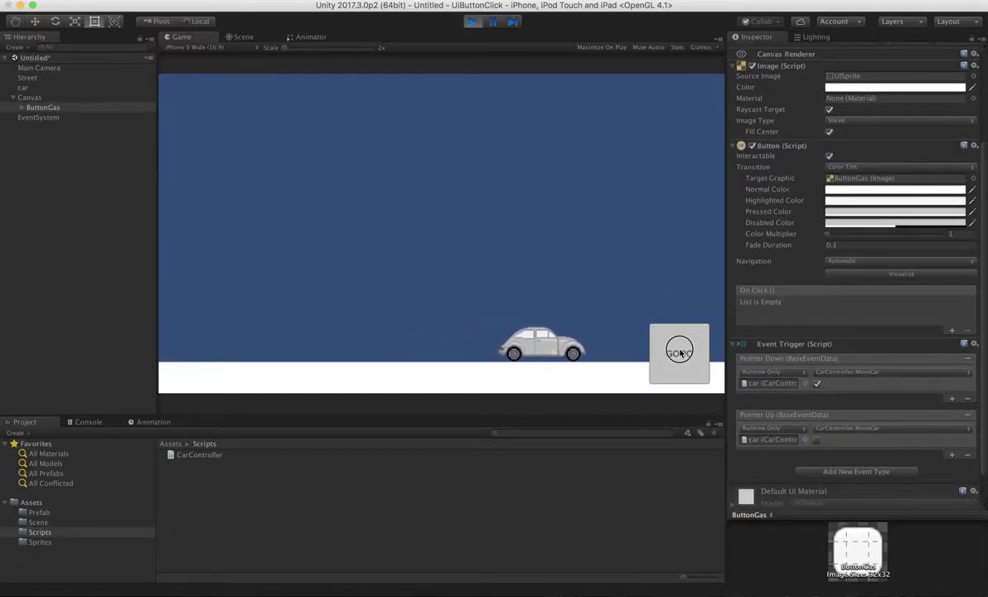
click(680, 353)
click(678, 352)
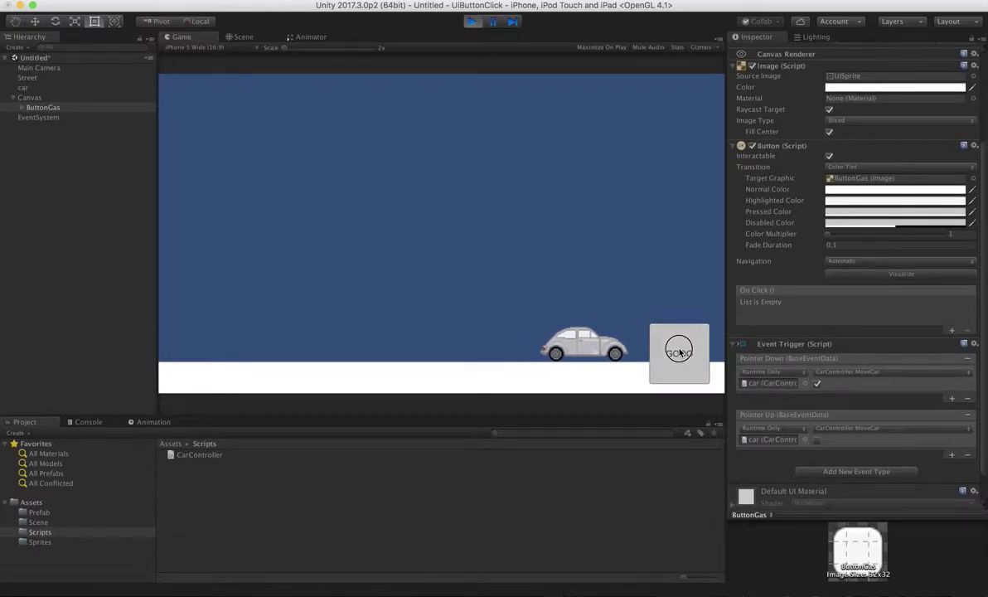
click(471, 24)
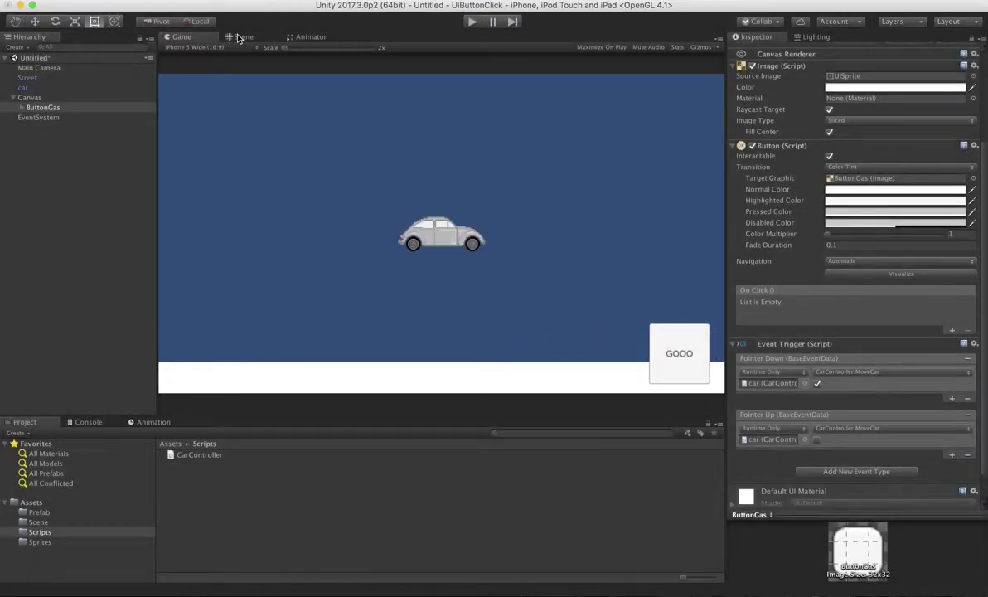
Move the car left to X -7.28 at the street's left edge.
click(240, 36)
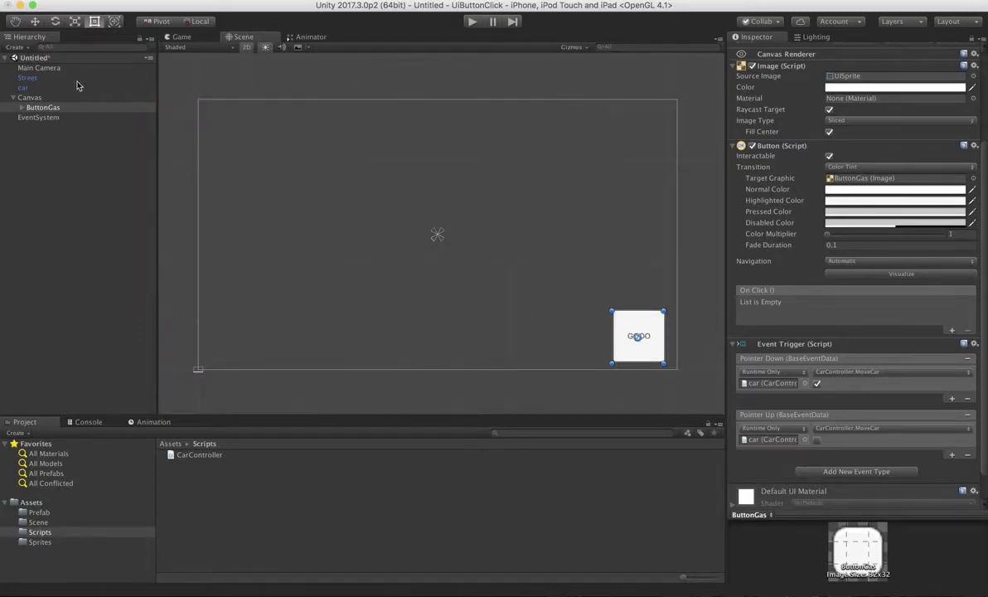
click(25, 86)
key(f)
key(w)
scroll(393, 211, down, 2)
scroll(394, 212, down, 1)
drag(460, 219, 282, 214)
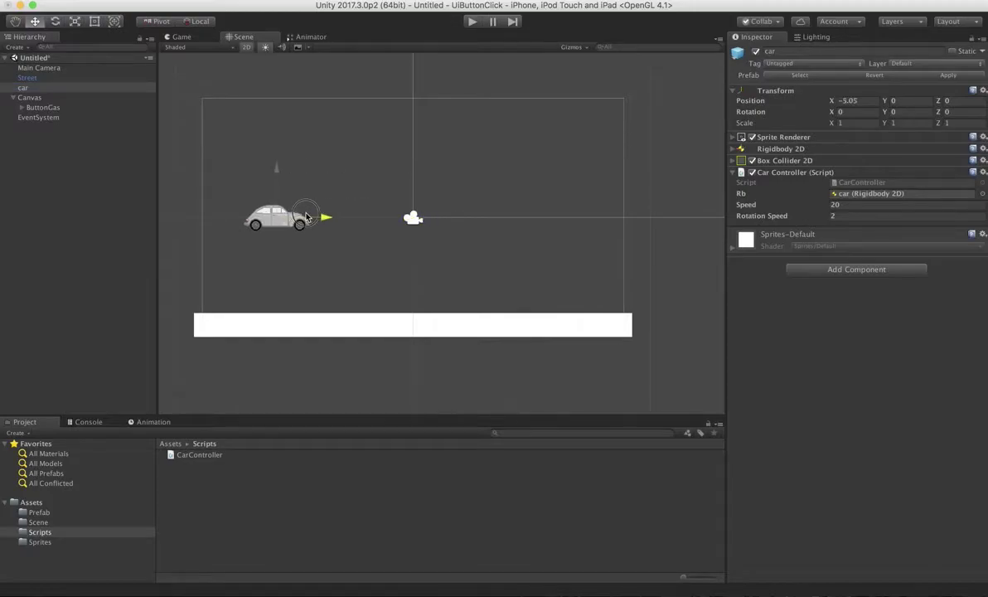
Play the scene, hold GOOO to drive the car right, then stop.
click(472, 21)
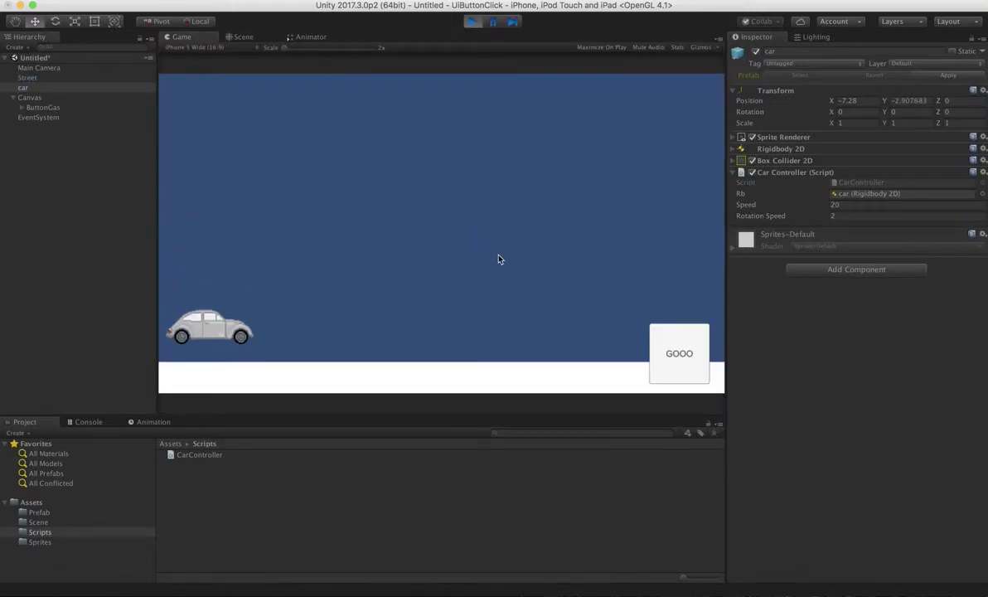
click(683, 364)
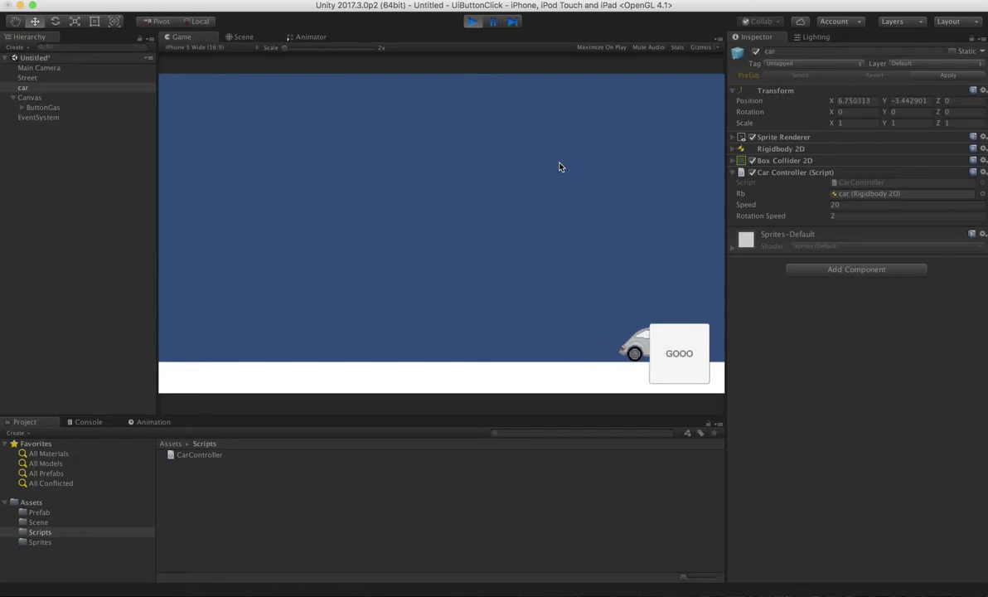
click(472, 21)
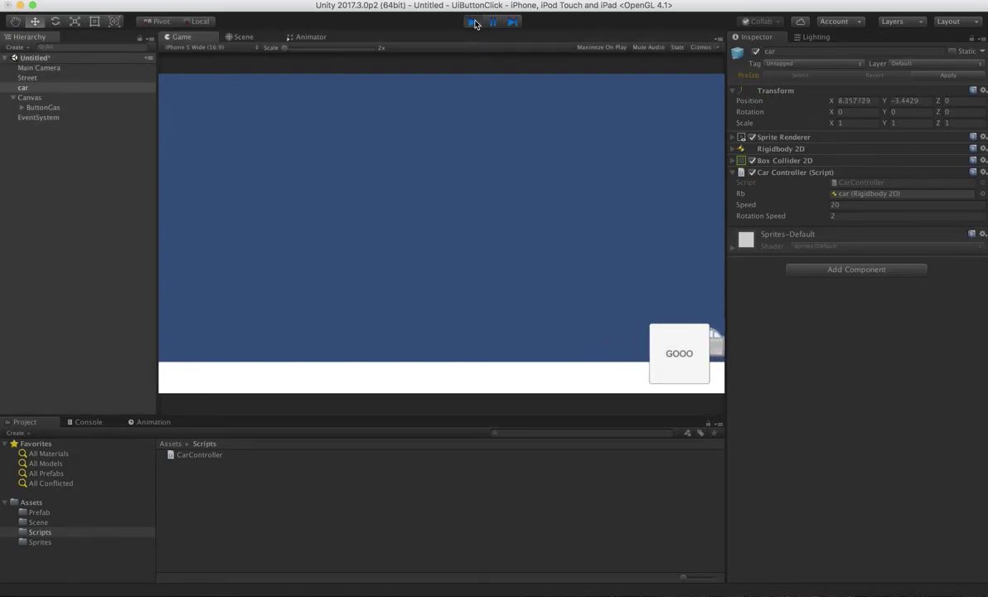